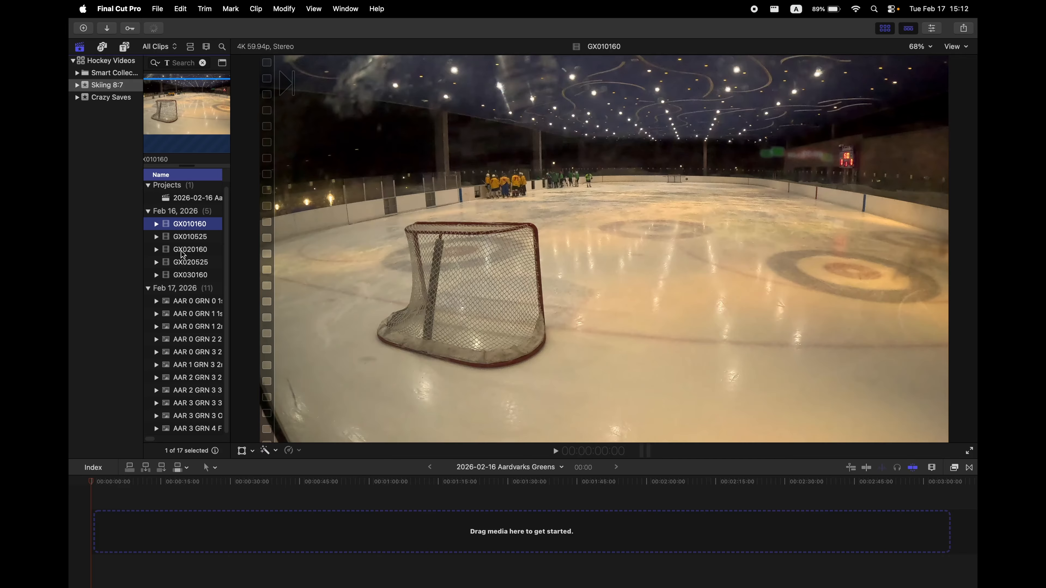
Add clips GX010160, GX020160 and GX030160 to the project timeline.
super+click(183, 253)
super+click(184, 275)
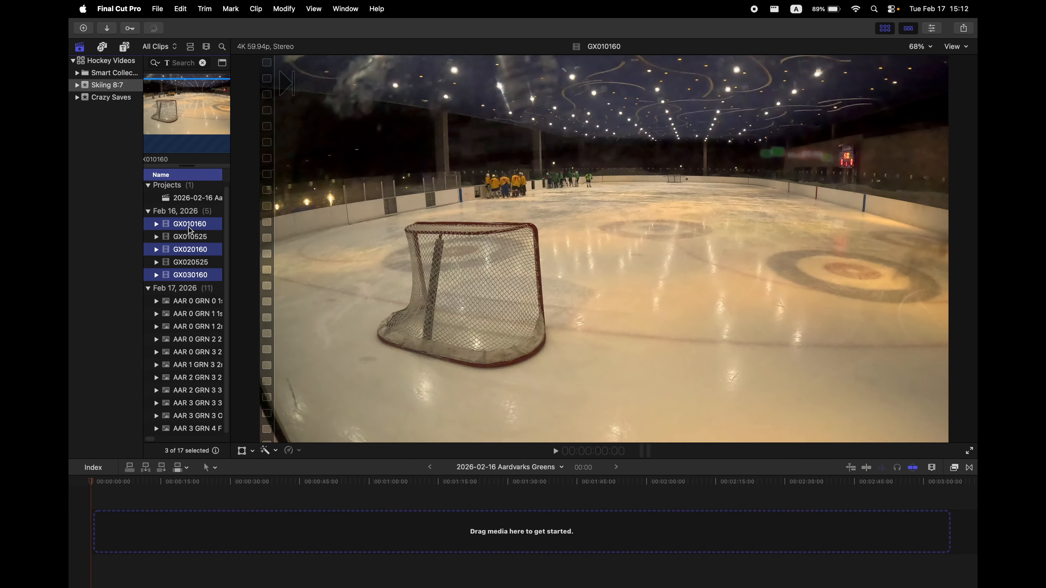
drag(181, 224, 124, 525)
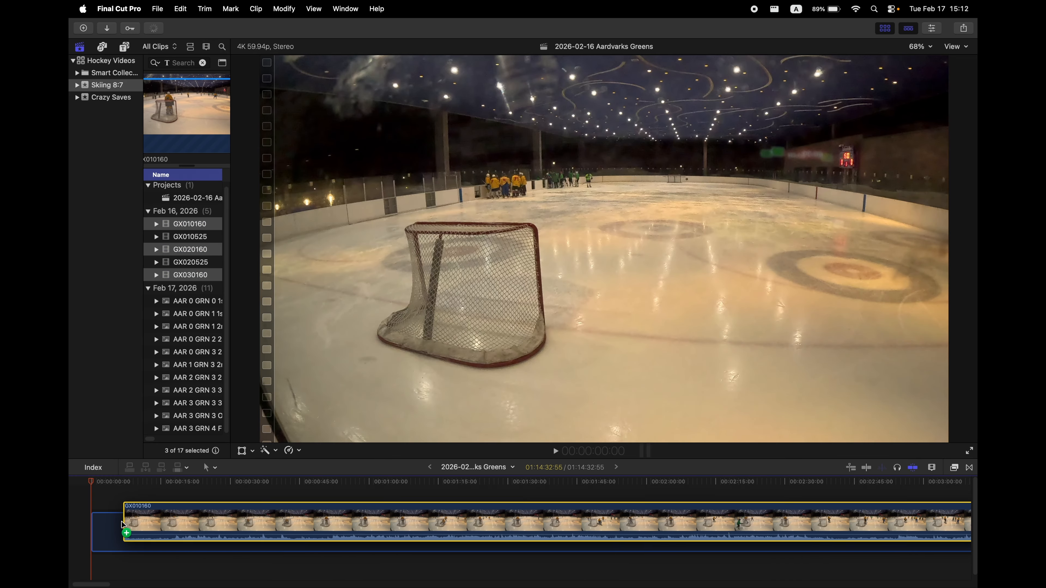
Split the timeline footage at about 45 seconds and delete the opening segment before the cut.
click(302, 484)
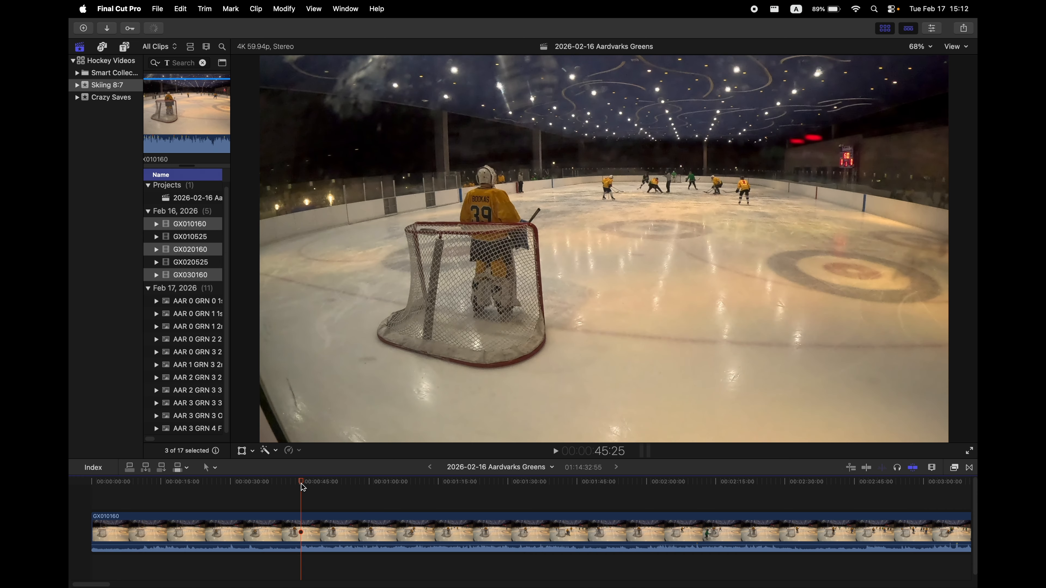
drag(299, 485, 298, 487)
click(235, 531)
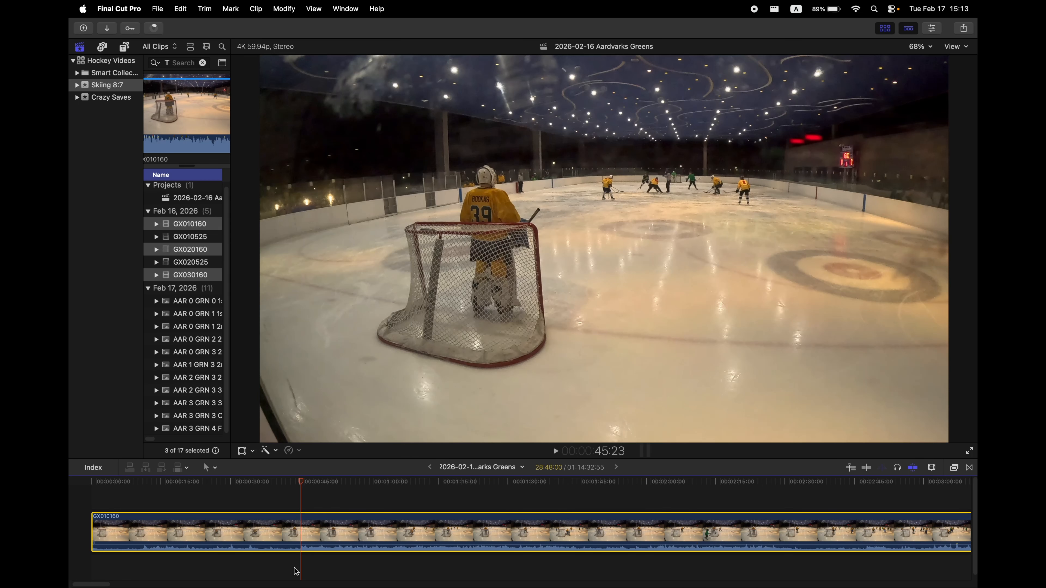
key(super+b)
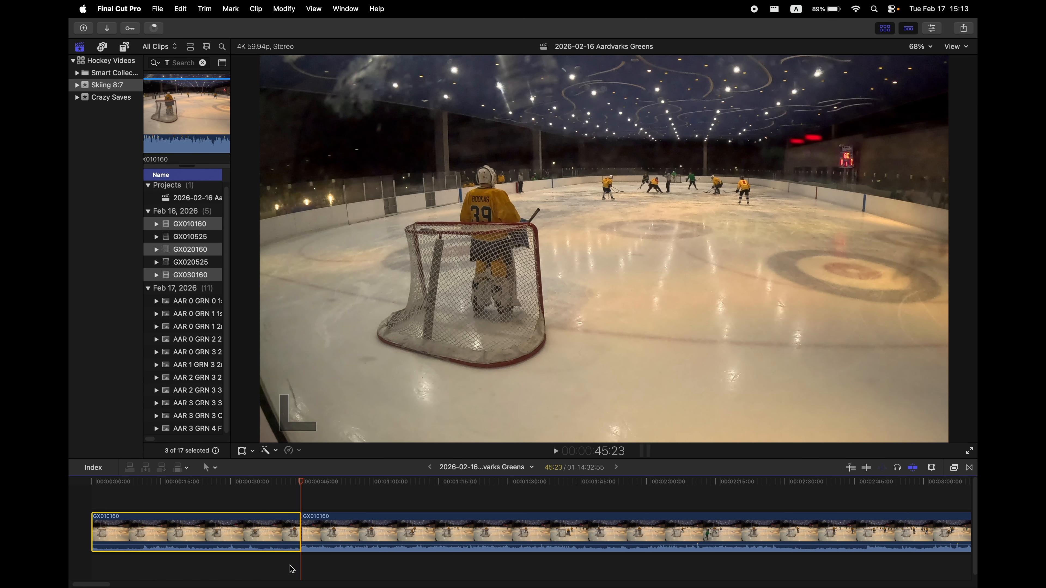
key(BackSpace)
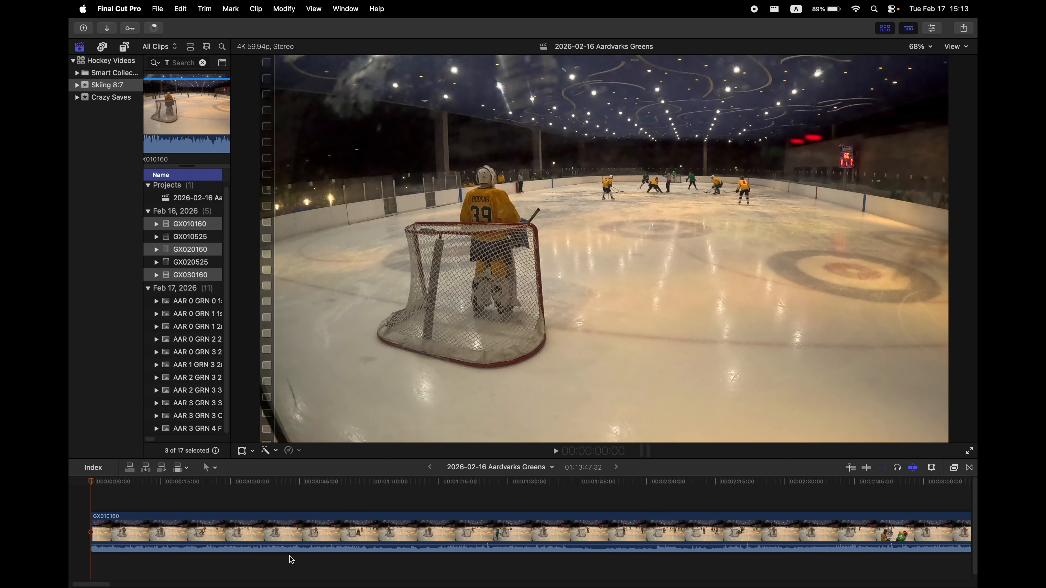
Connect clip GX010525 above the main storyline at the project start.
click(179, 236)
mouse_move(107, 584)
mouse_down()
mouse_move(255, 584)
mouse_move(105, 584)
mouse_up()
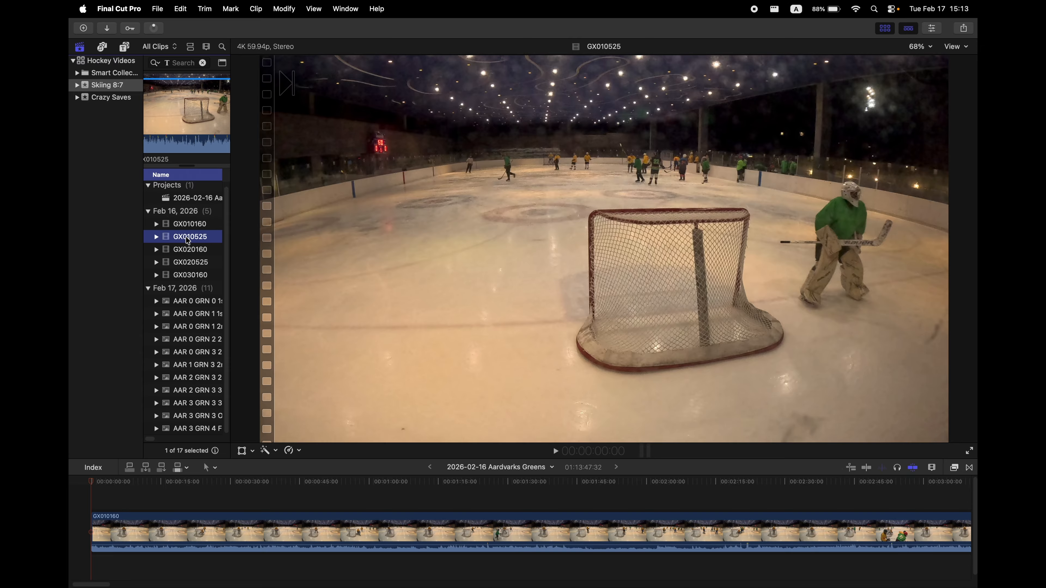
drag(186, 240, 98, 511)
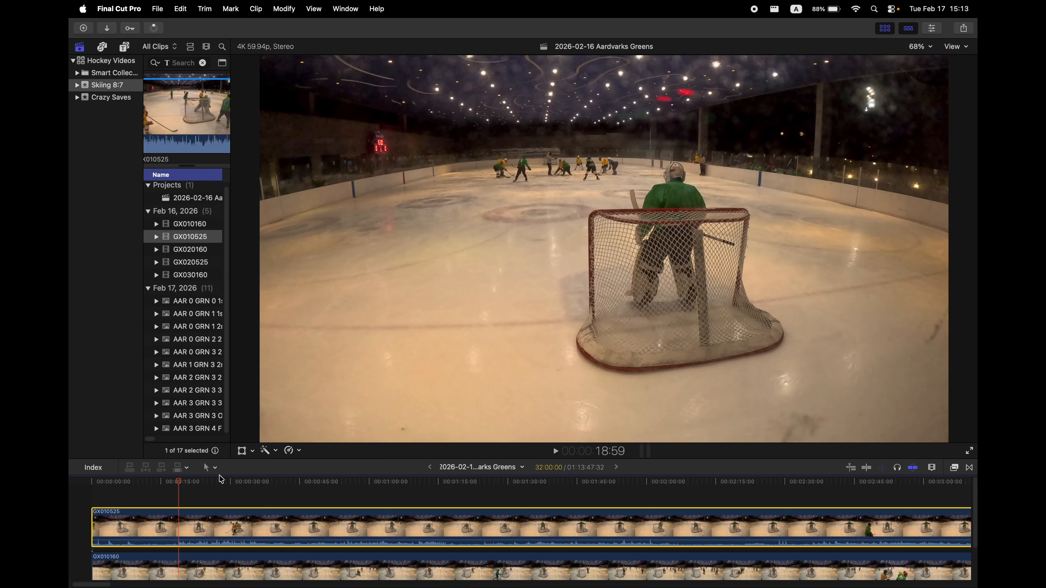
Trim the connected clip's start to the playhead and slide it back to the project start.
key(alt+[)
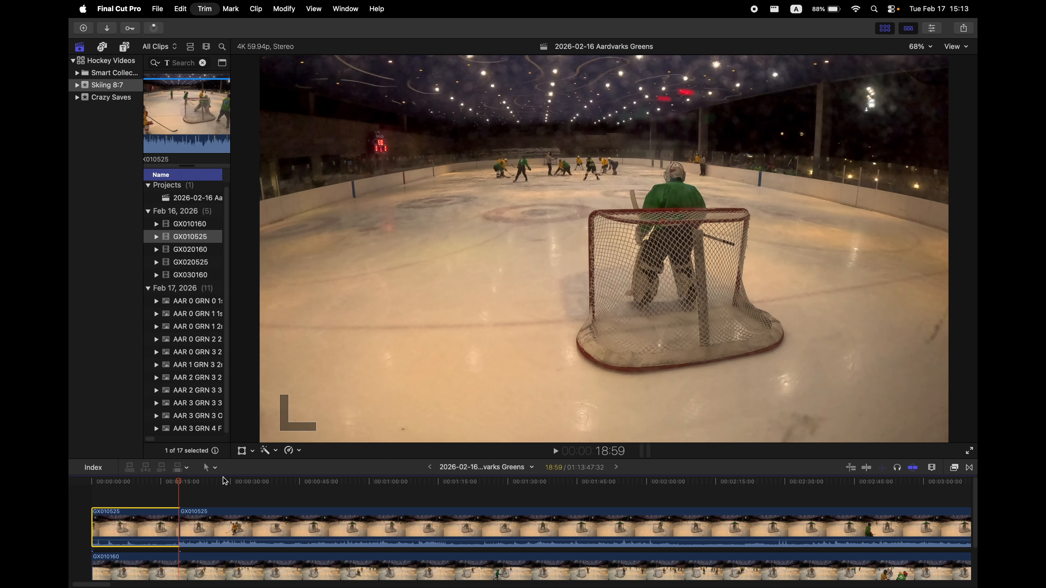
drag(288, 518, 180, 518)
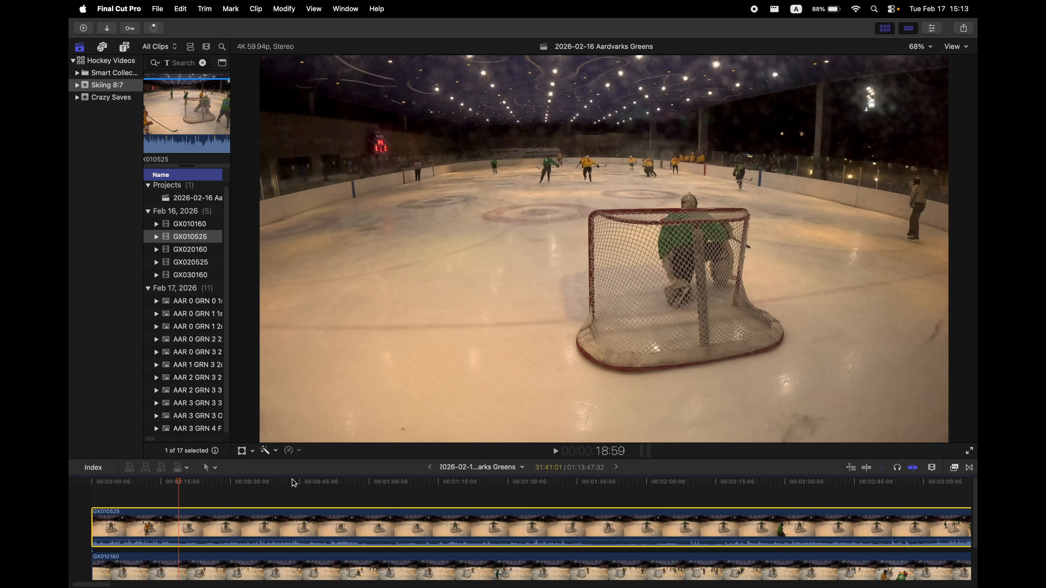
Scroll along the timeline to review how the two camera lanes line up.
scroll(279, 494, down, 1)
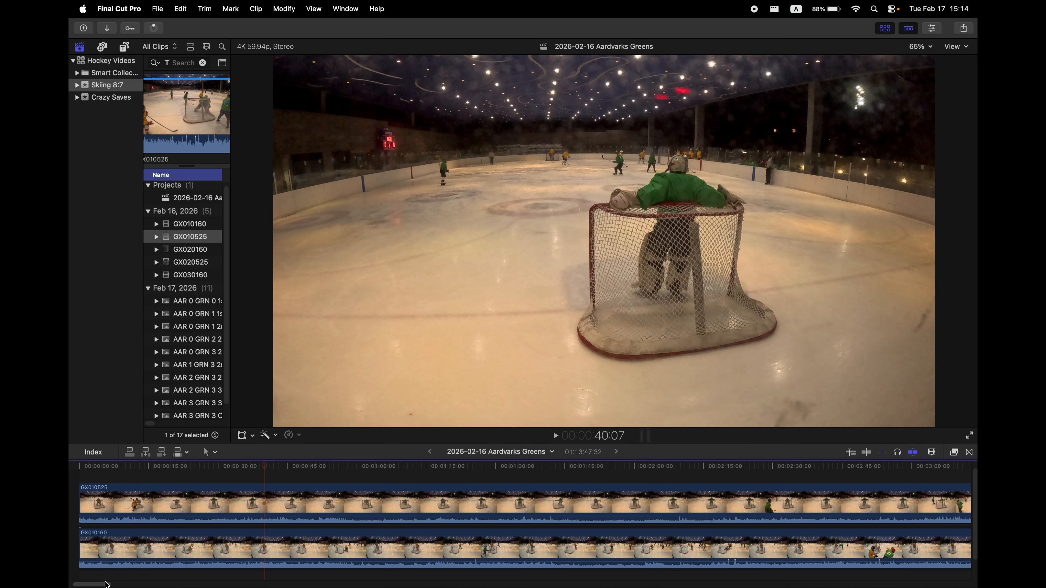
scroll(107, 578, right, 1)
scroll(108, 578, left, 2)
click(94, 477)
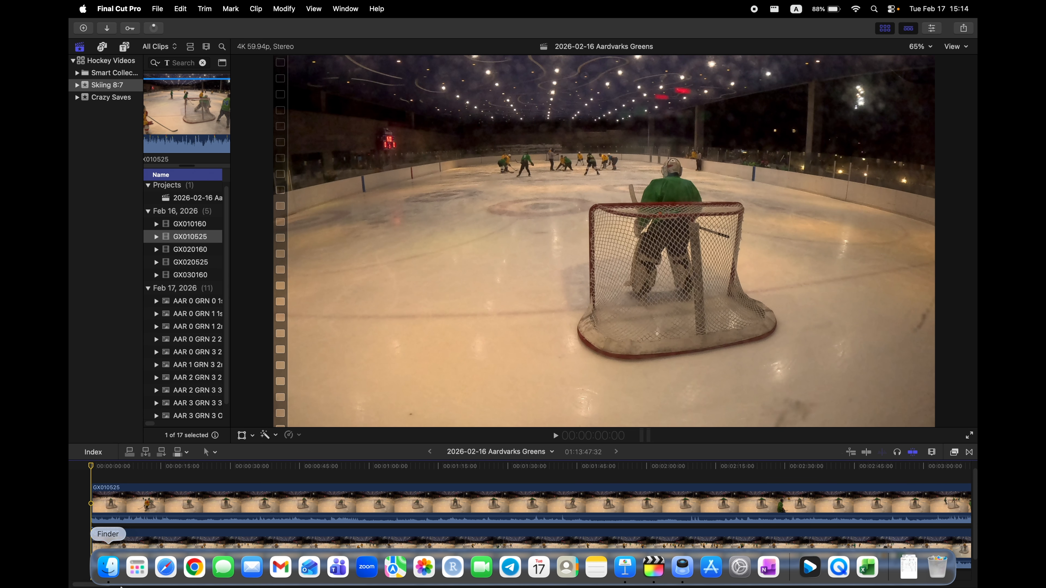
drag(96, 585, 465, 572)
drag(245, 365, 290, 517)
click(320, 482)
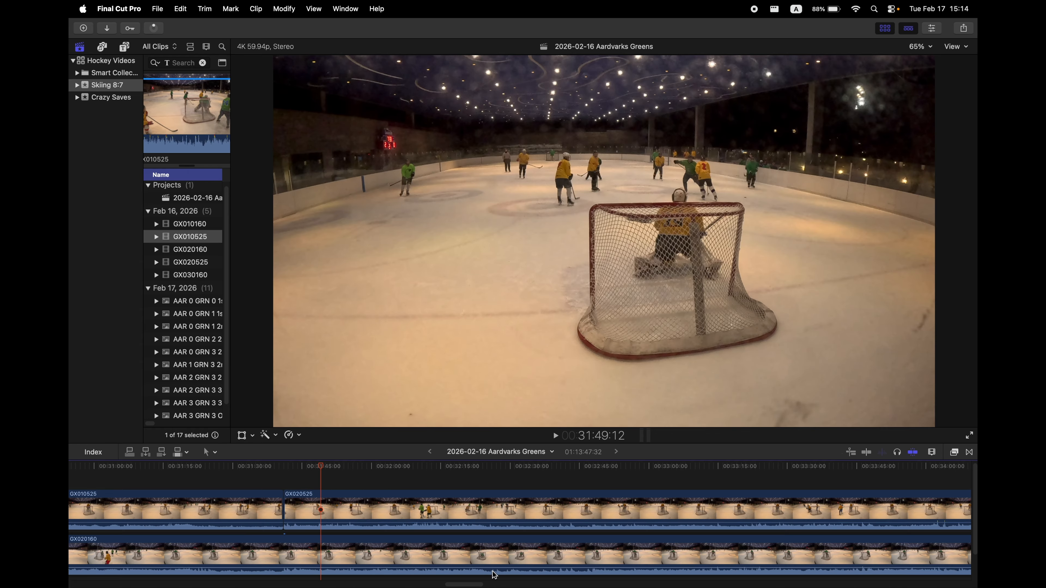
drag(457, 584, 815, 571)
scroll(814, 571, right, 10)
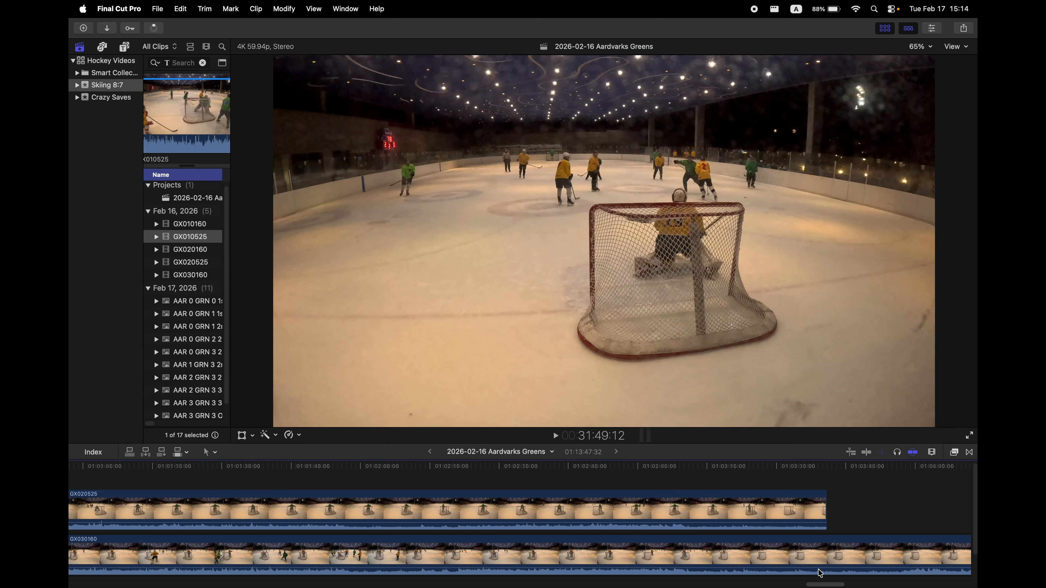
Split the lower clip at about 1:05:05 and delete everything after the cut.
click(443, 469)
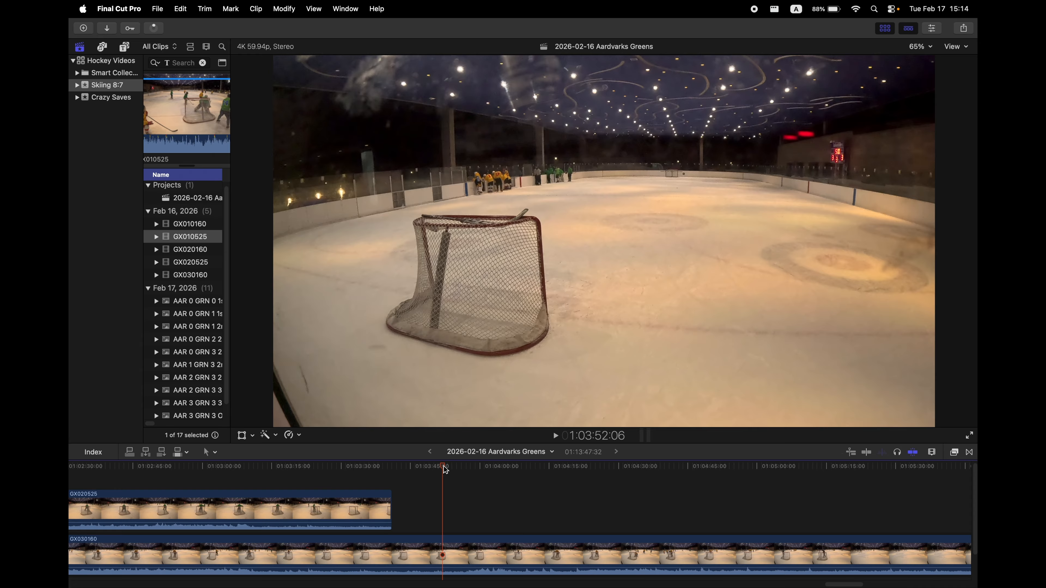
drag(444, 467, 515, 470)
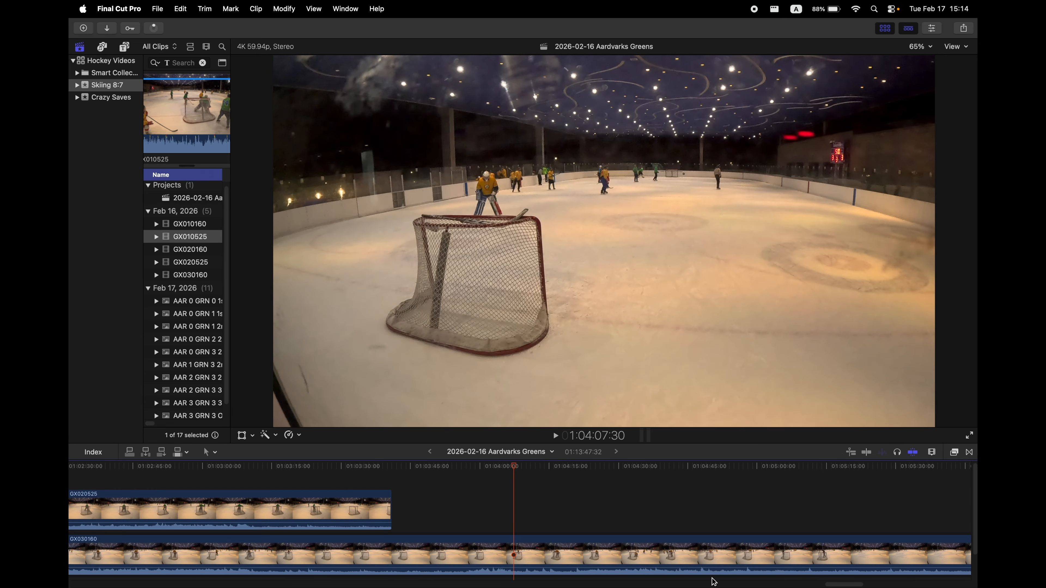
scroll(560, 554, right, 10)
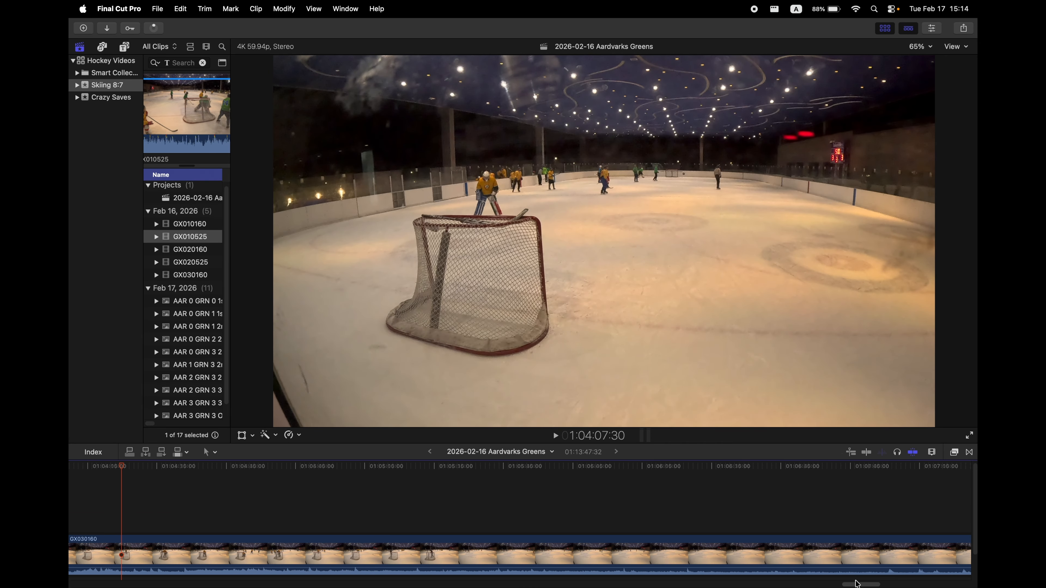
drag(131, 470, 398, 500)
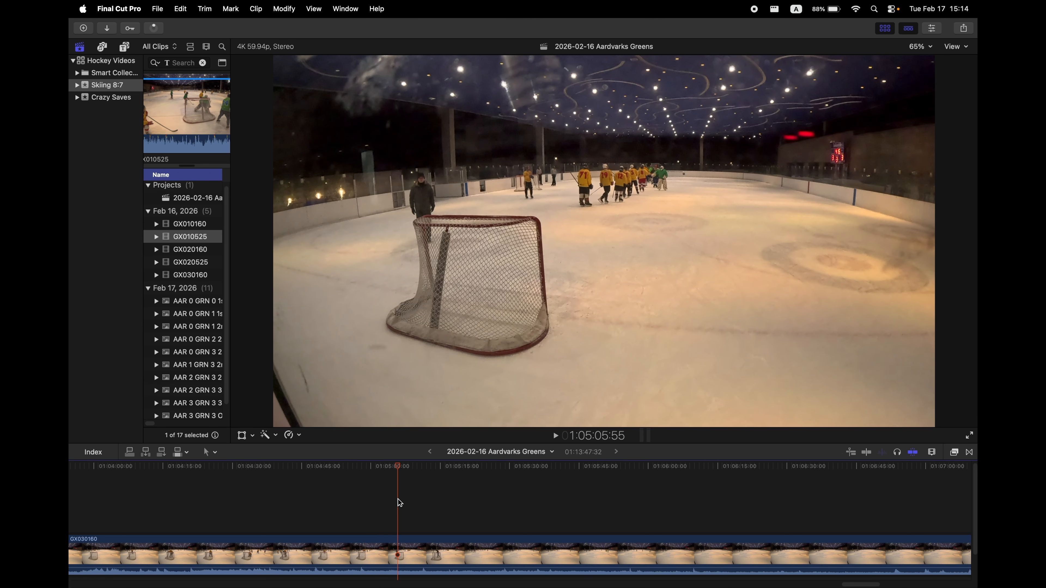
key(super+b)
click(473, 550)
drag(398, 466, 336, 467)
drag(858, 584, 837, 584)
key(Delete)
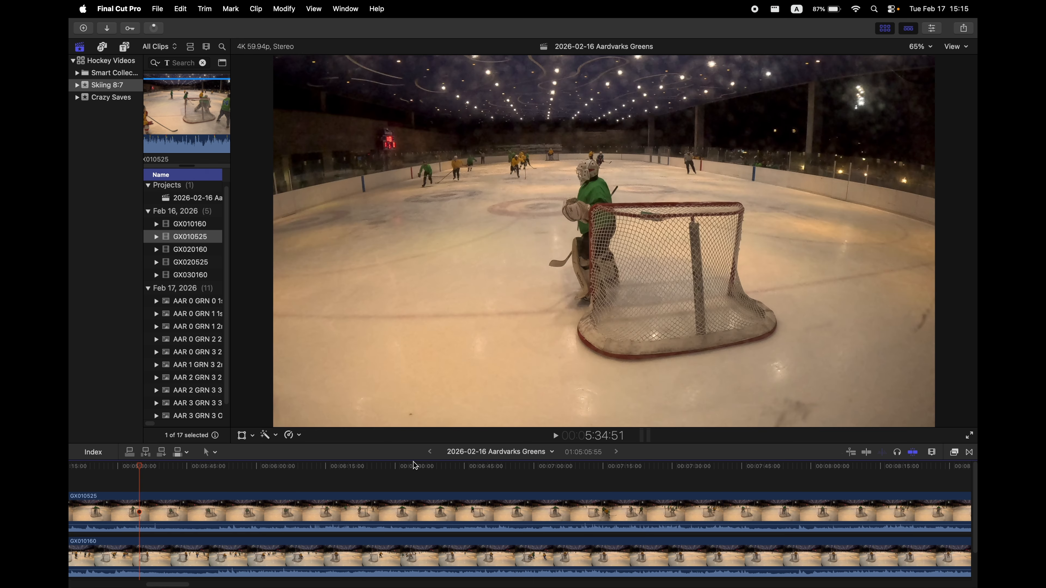
Select both stacked clips and split them at about 20:19:34.
click(93, 453)
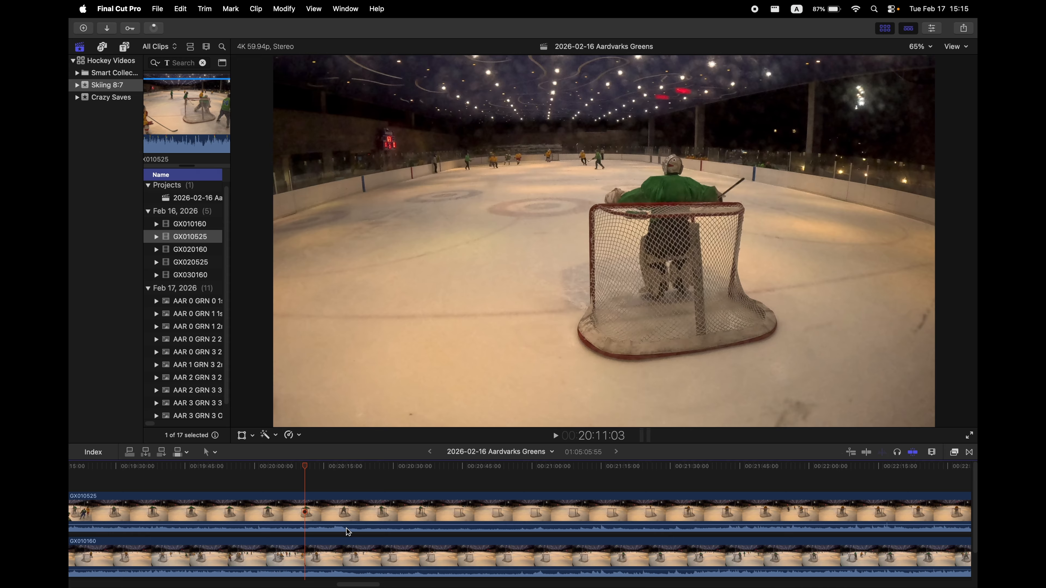
click(325, 470)
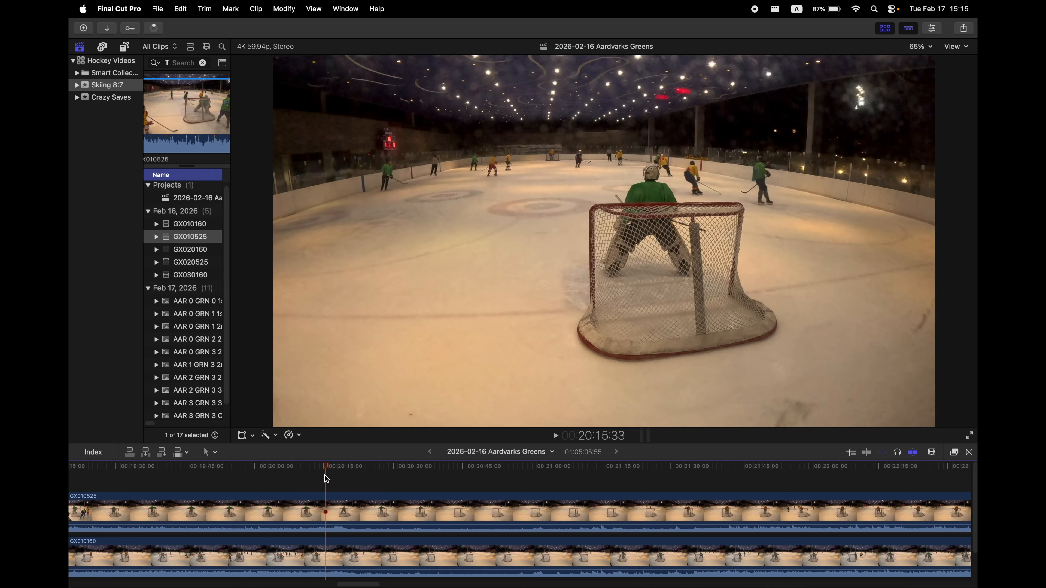
drag(328, 469, 346, 475)
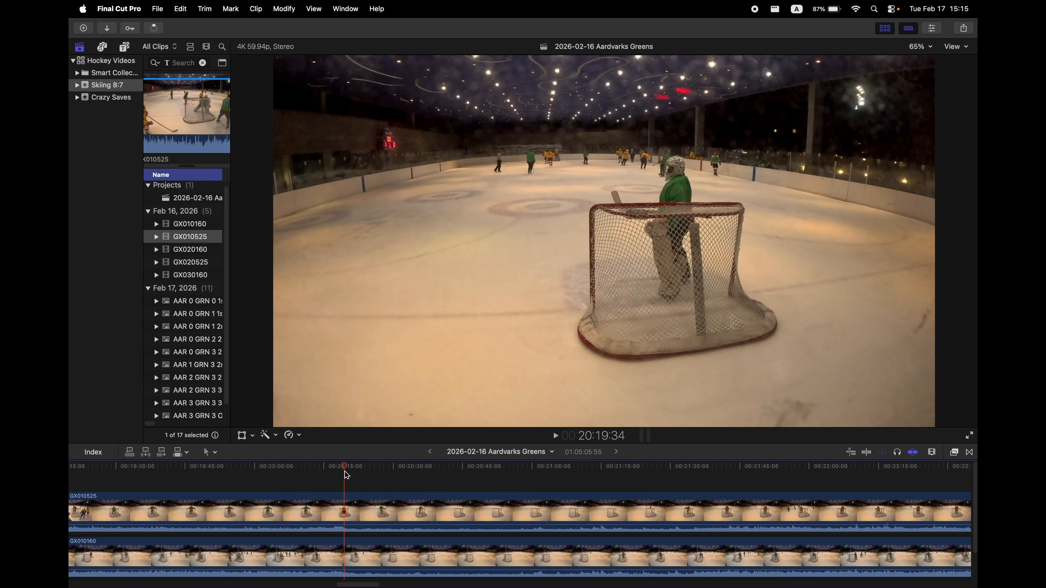
click(319, 511)
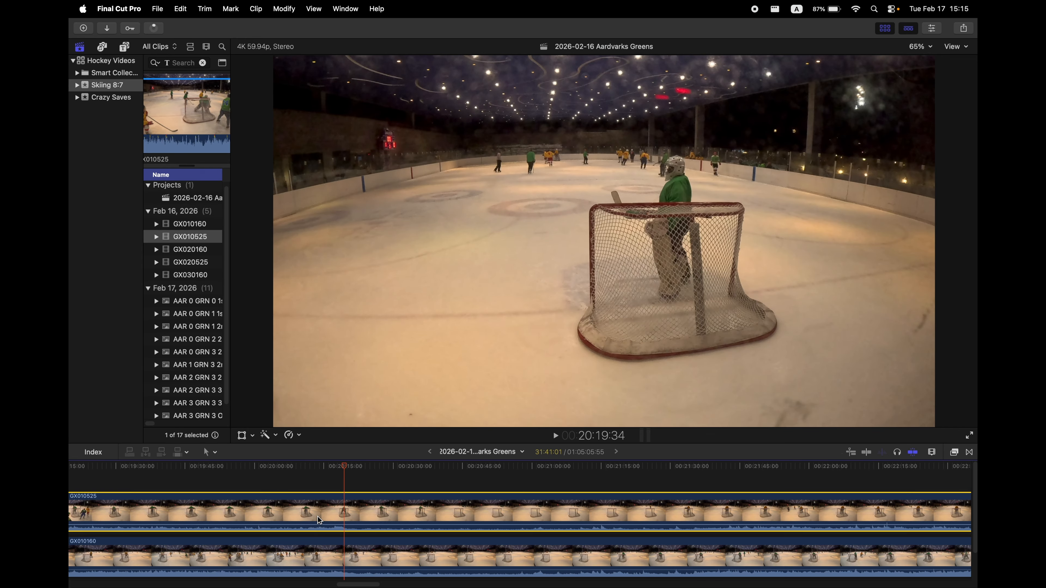
super+click(314, 543)
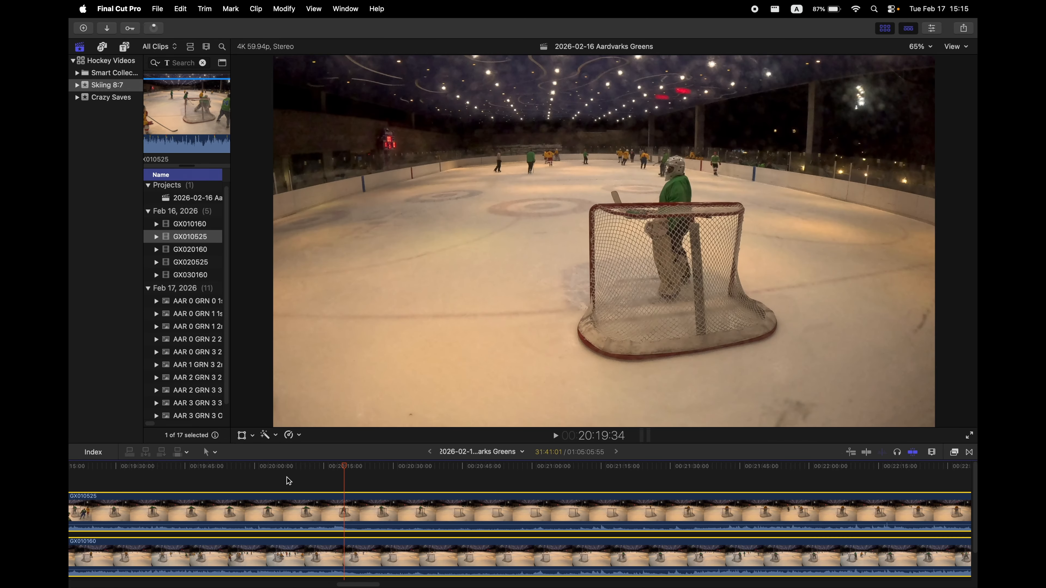
key(super+b)
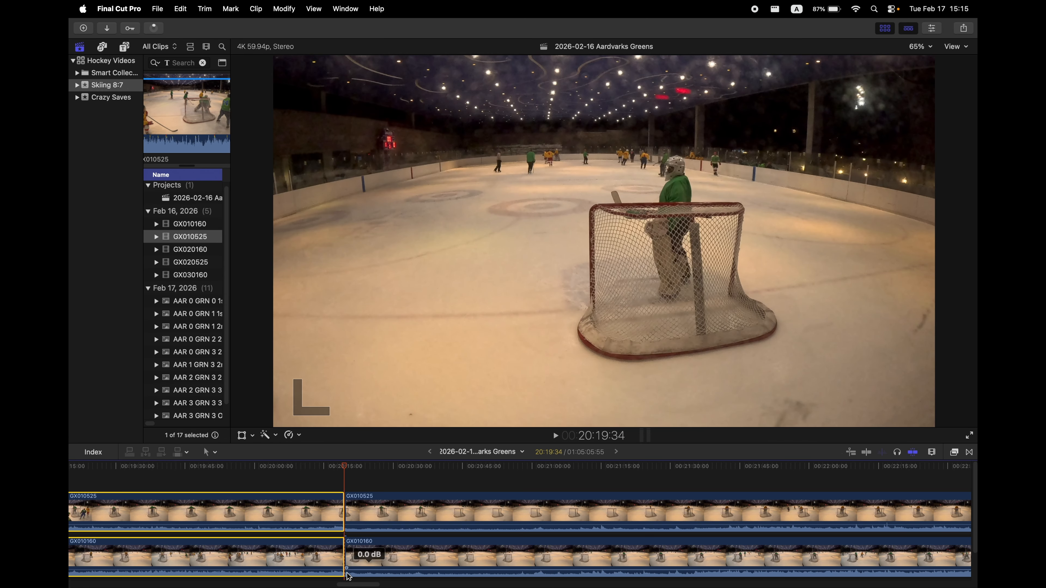
Split both clips again at about 21:34:46 and replace the section between the cuts with a gap.
scroll(288, 516, right, 5)
drag(257, 469, 605, 486)
click(557, 510)
super+click(474, 548)
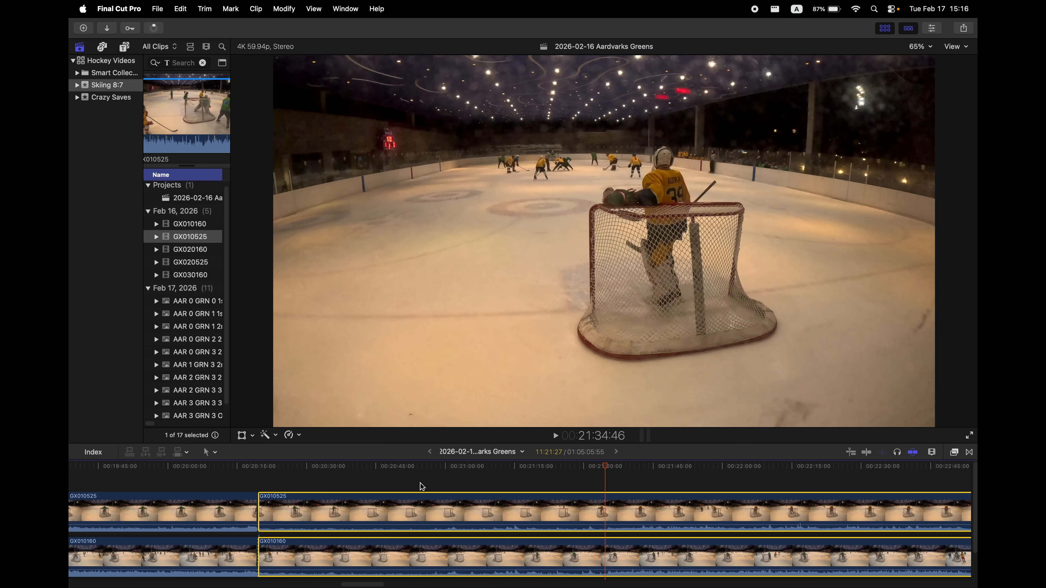
key(super+b)
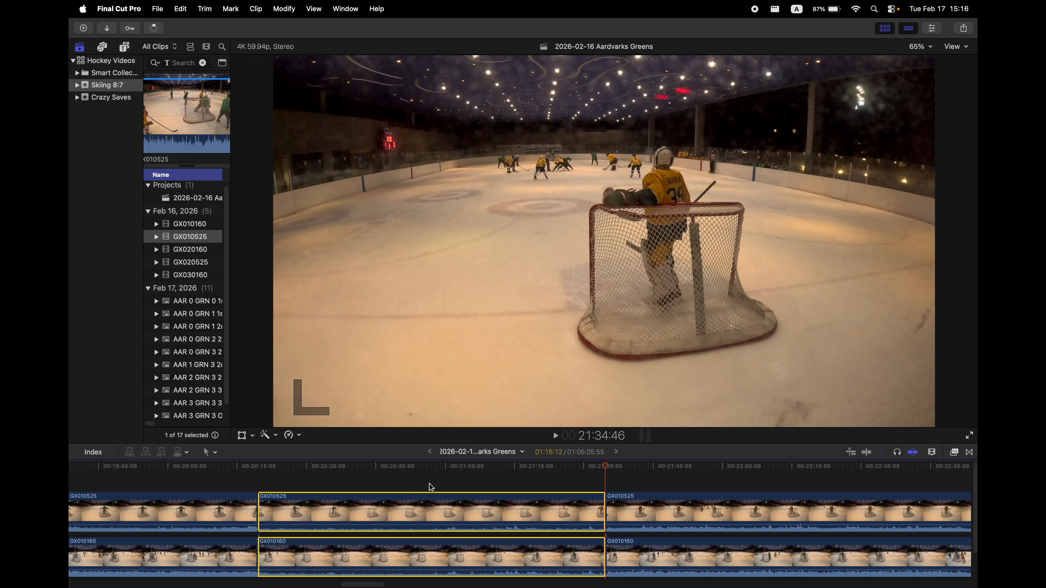
key(shift+Delete)
Split the gap at the playhead and delete its selected part.
click(585, 472)
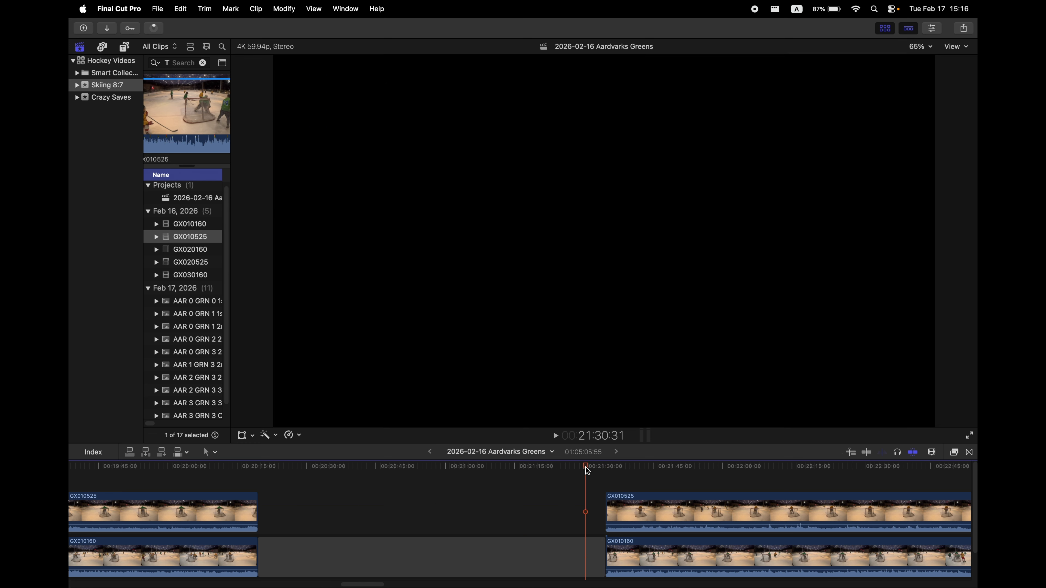
click(513, 549)
key(super+b)
key(Delete)
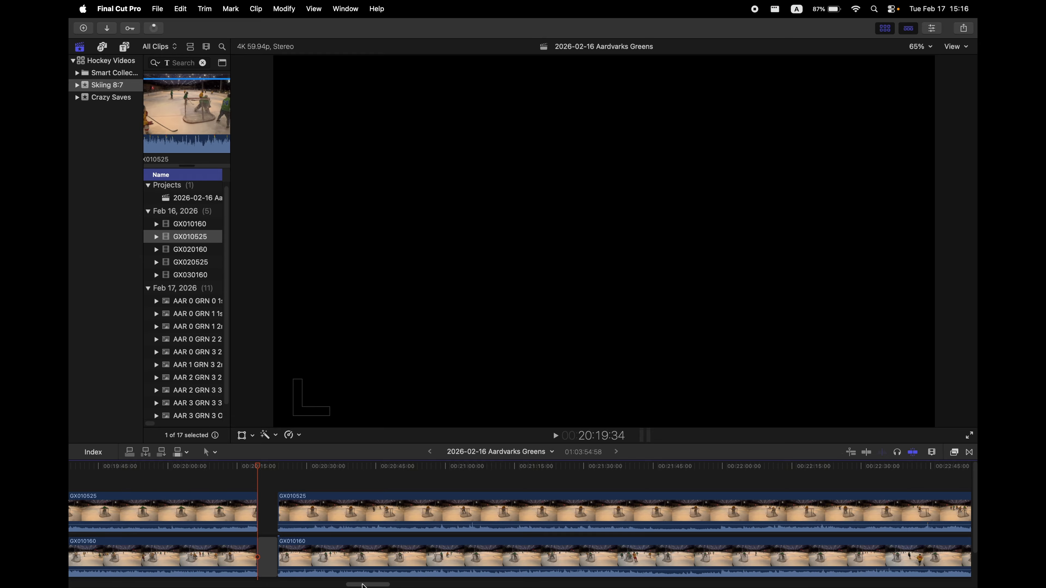
Select both stacked clips and split them at about 59:40.
click(299, 479)
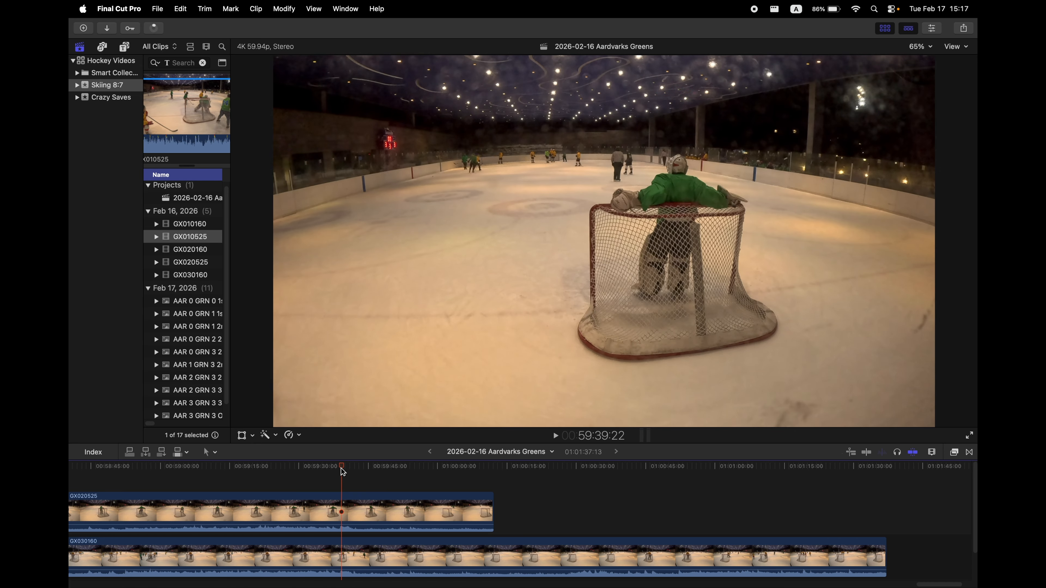
click(351, 474)
drag(350, 473, 678, 493)
click(331, 509)
super+click(329, 557)
key(super+b)
Split the lower clip at about 1:00:52 and replace the selected middle sections with a gap.
super+click(629, 554)
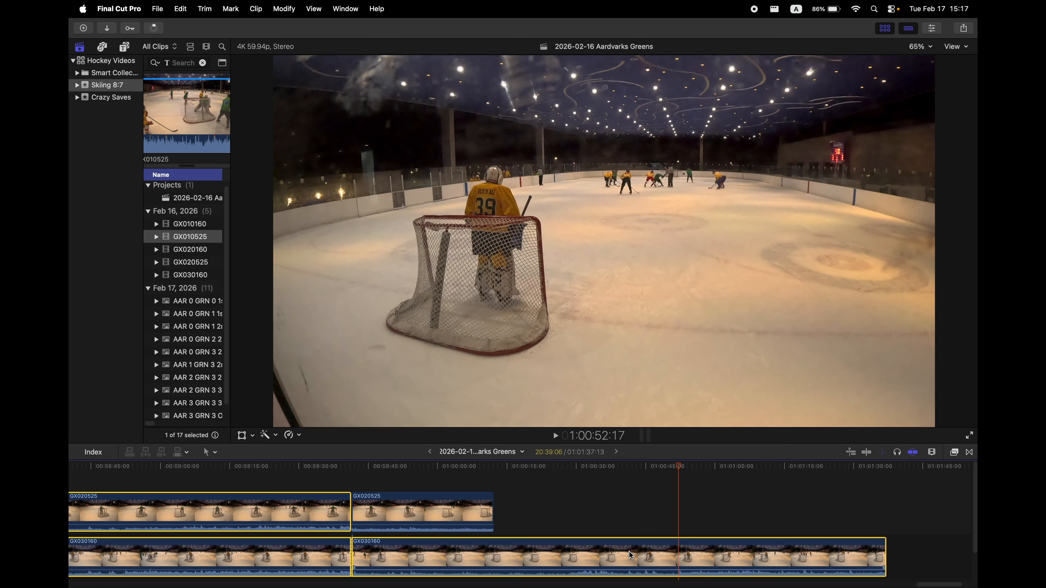
key(super+b)
click(457, 512)
super+click(484, 548)
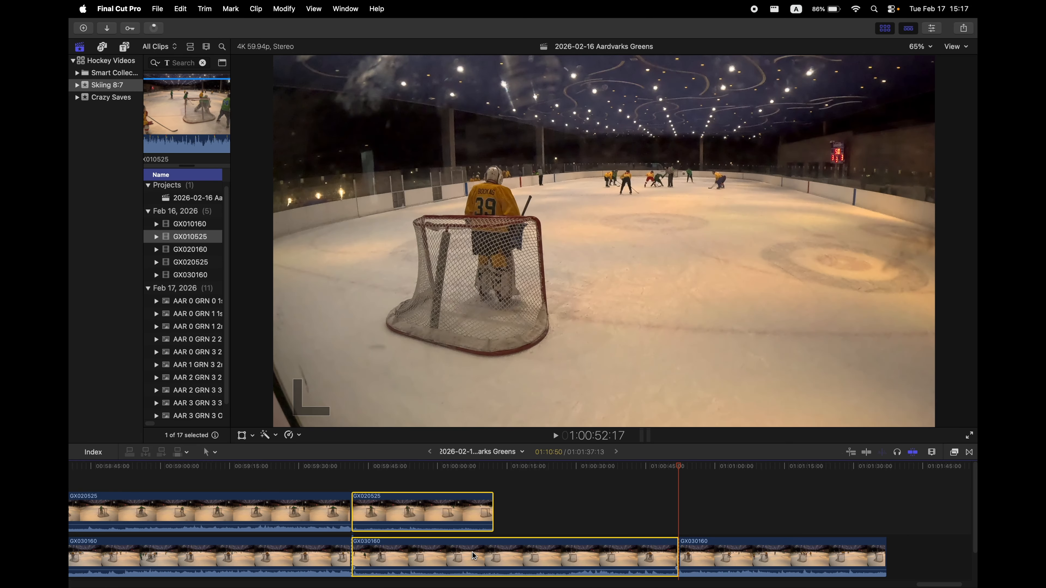
key(shift+BackSpace)
Delete the remaining gap in the lower lane.
drag(666, 470, 657, 473)
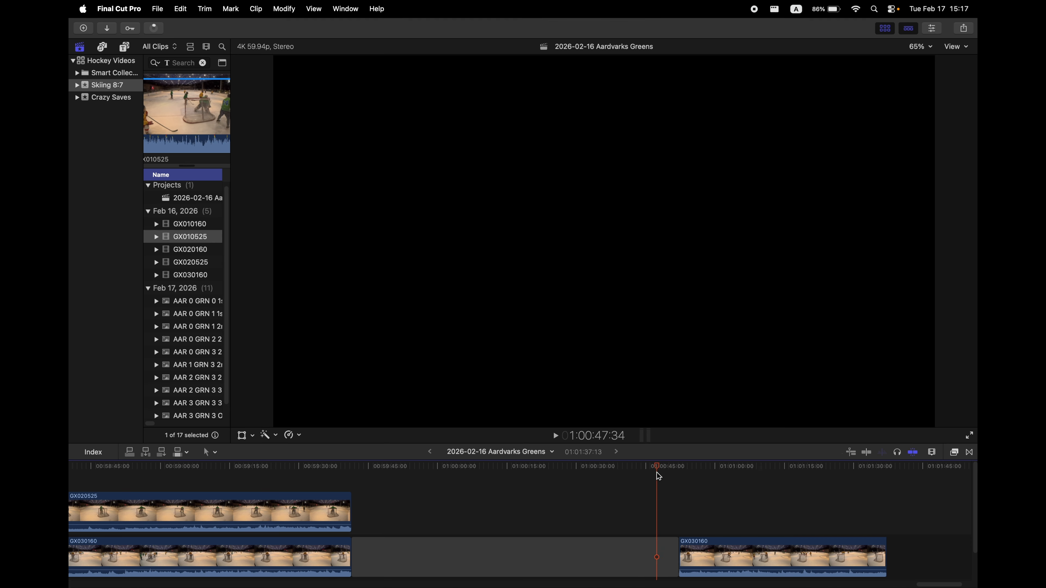
click(523, 553)
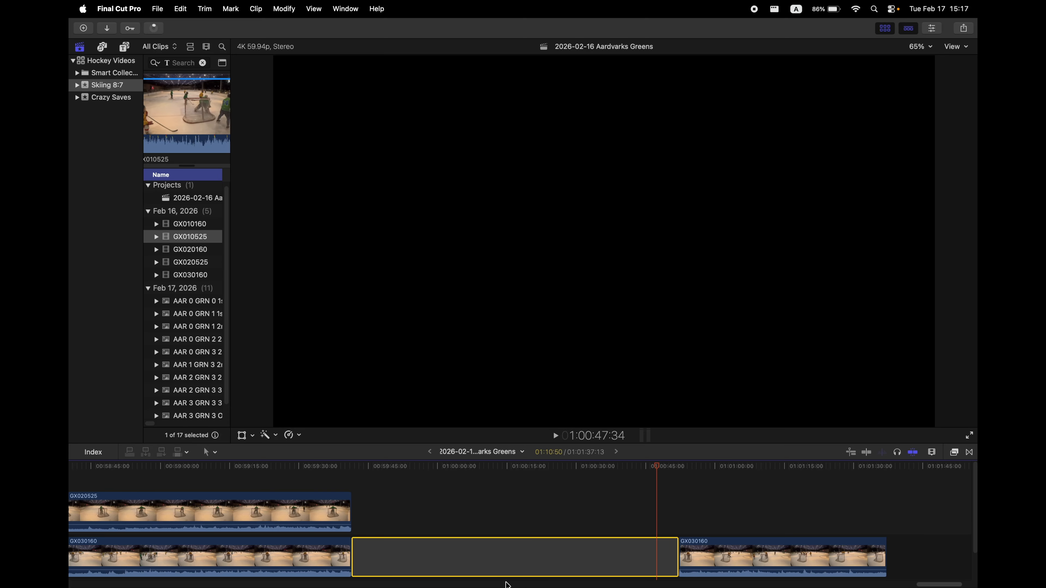
key(Up)
key(Delete)
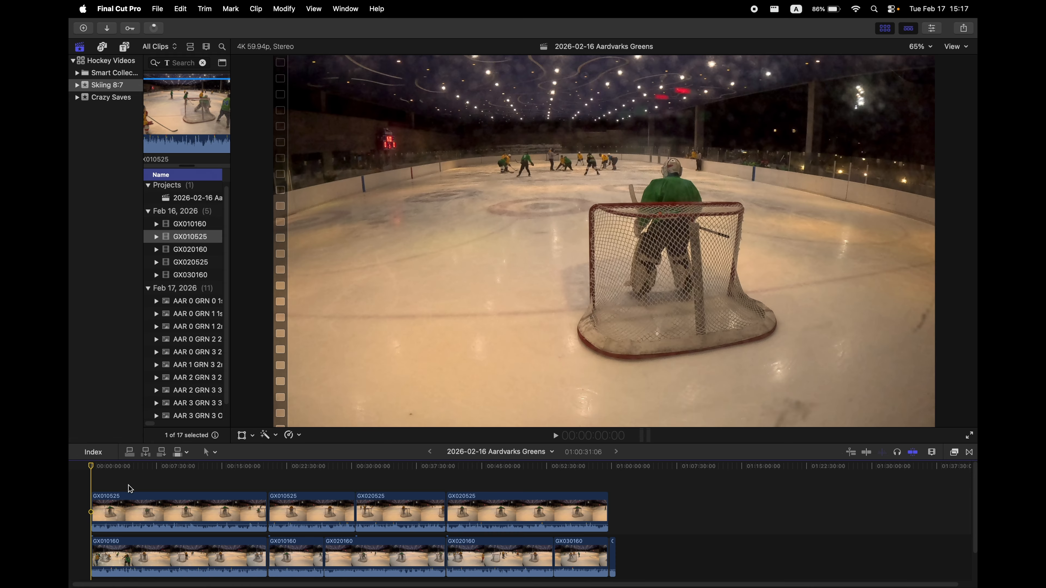
Assign the First Period video role to the first pair of stacked clips.
drag(115, 482, 165, 553)
right_click(145, 518)
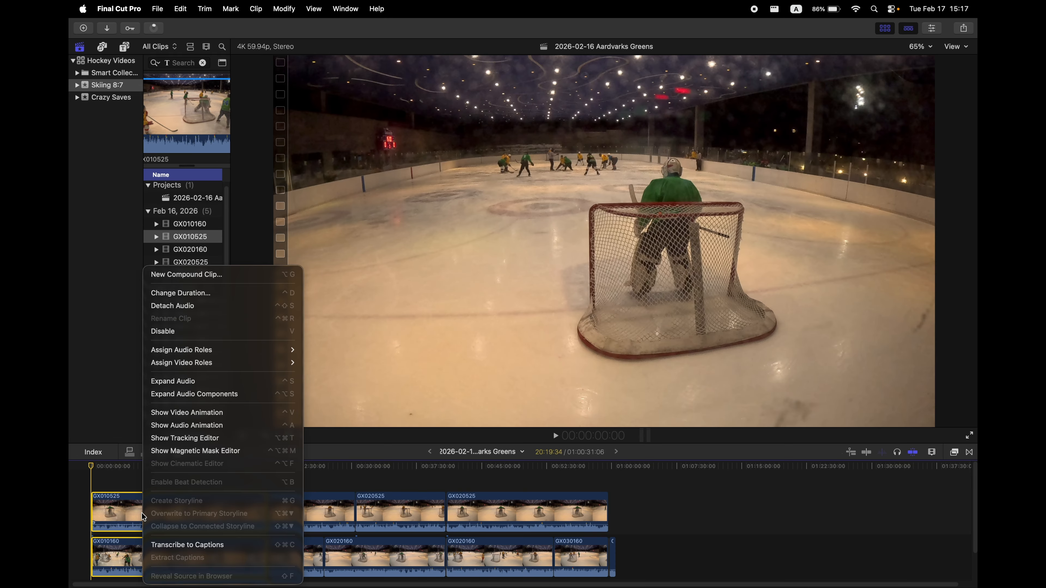
mouse_move(181, 366)
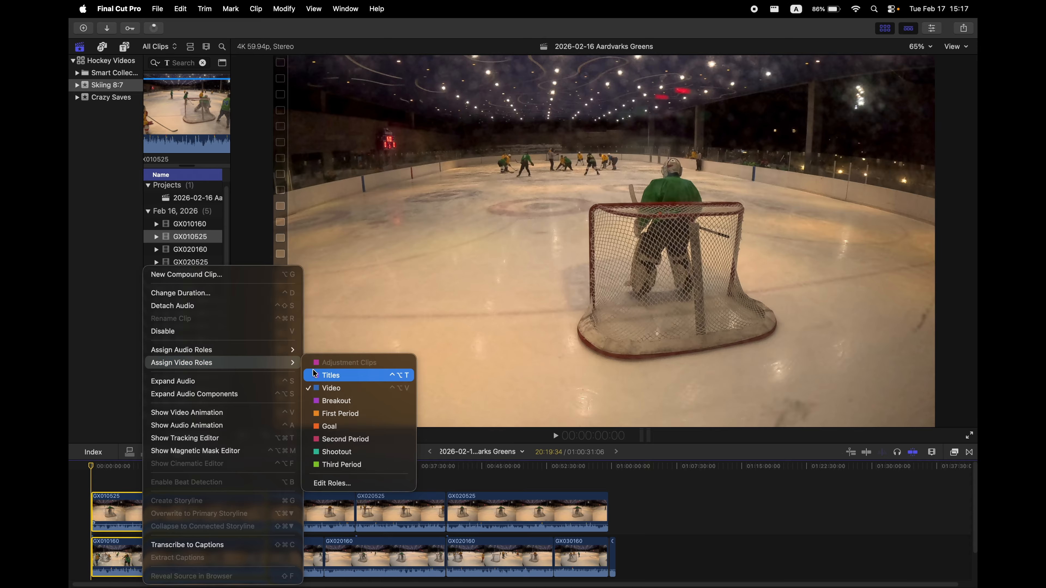
click(340, 414)
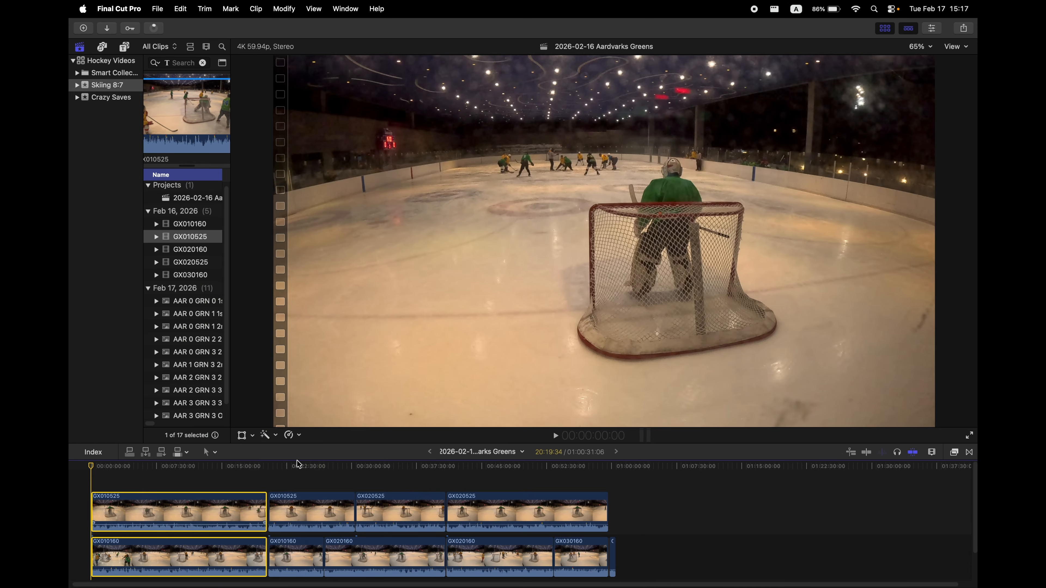
Assign the Second Period video role to the middle clips in both lanes.
drag(285, 486, 379, 561)
right_click(380, 556)
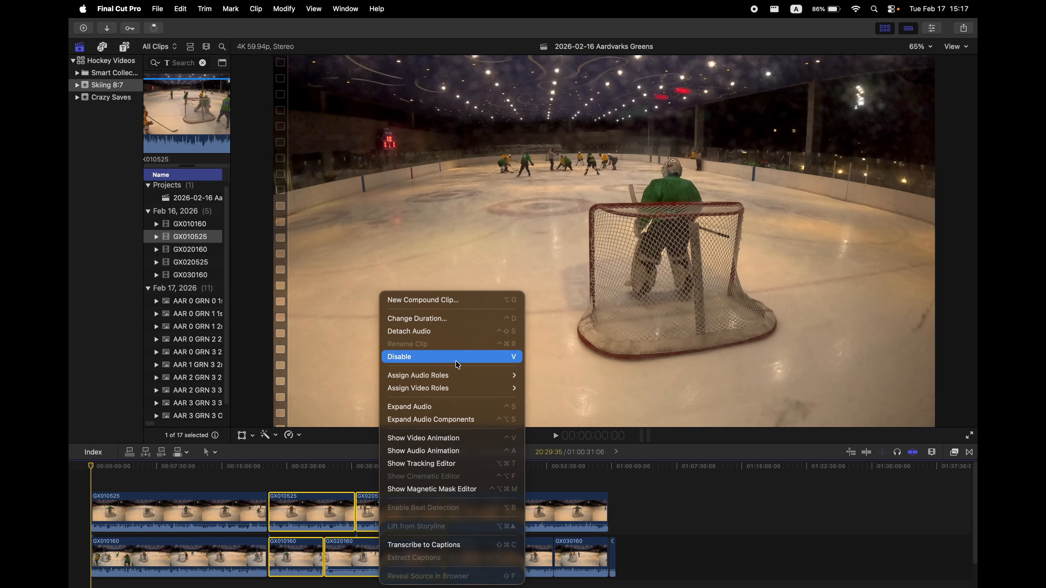
mouse_move(455, 389)
click(566, 465)
Assign the Third Period video role to the last upper clip and the last two lower clips.
drag(461, 478, 564, 556)
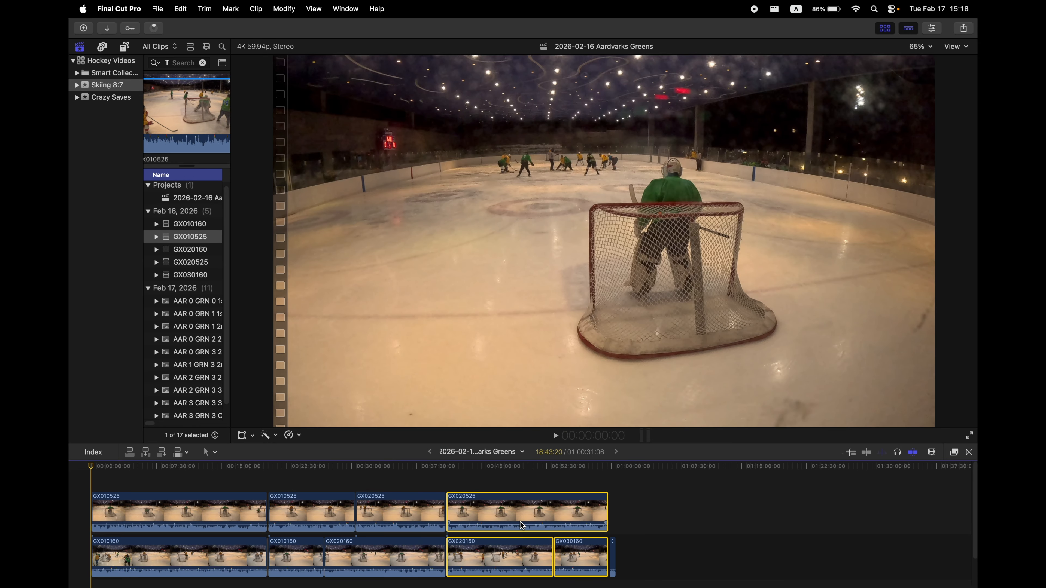
right_click(507, 511)
mouse_move(643, 362)
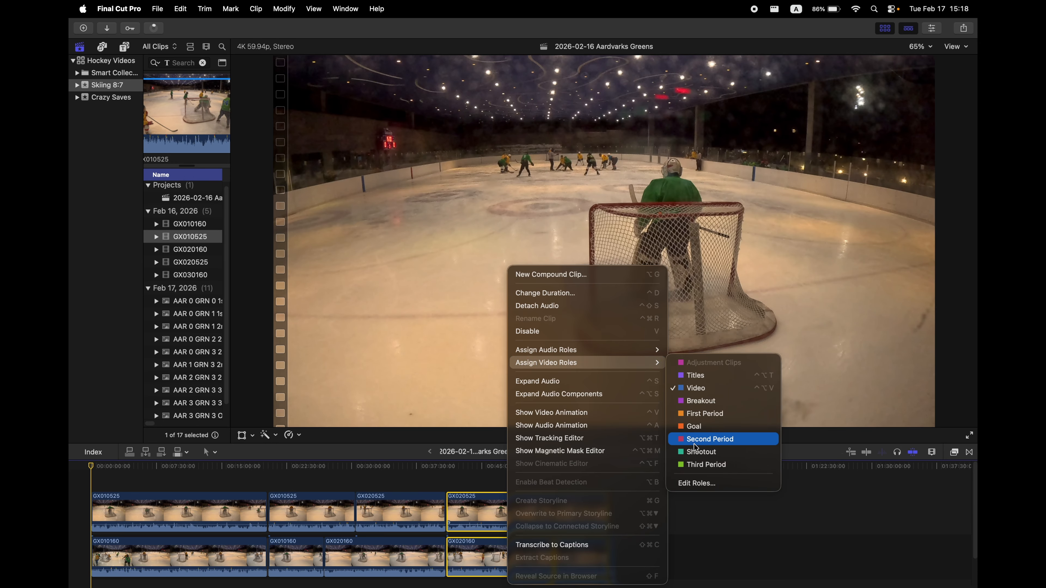
click(699, 465)
Assign the Shootout video role to the short final clip in the lower lane.
click(613, 552)
right_click(616, 551)
mouse_move(721, 388)
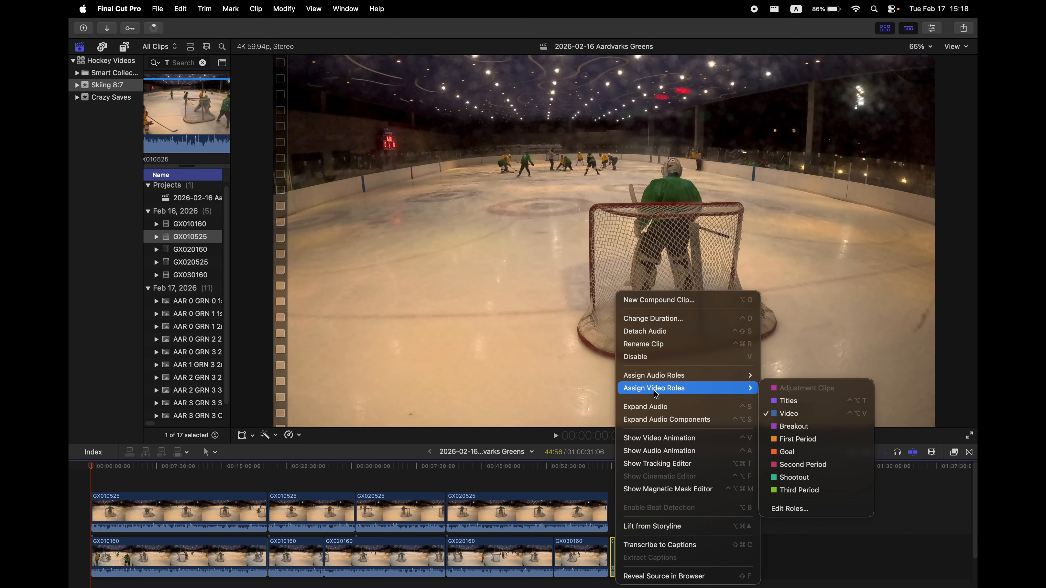
click(808, 477)
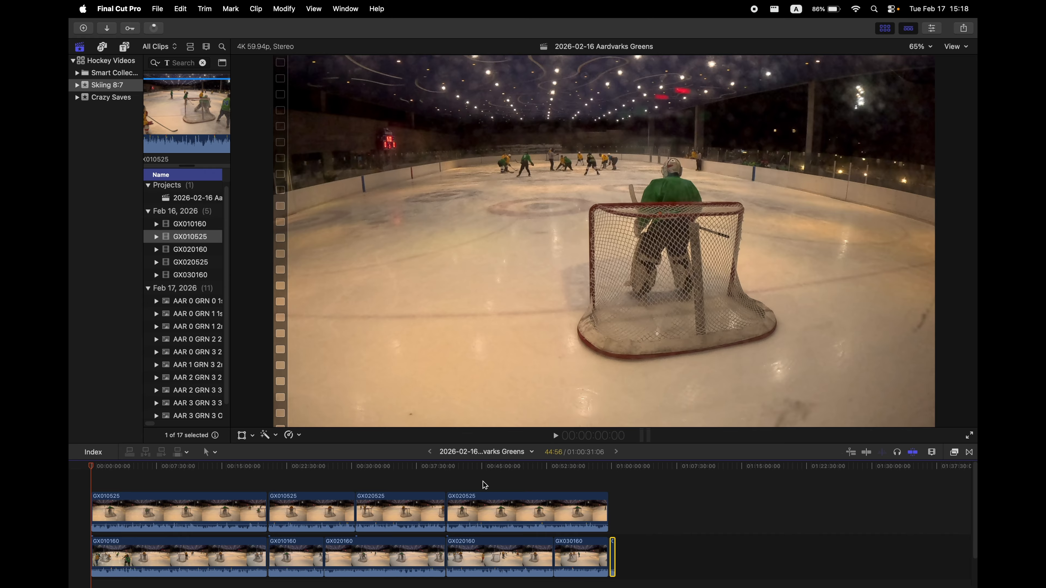
Inspect the clips' roles in the timeline index from the start of the project.
click(446, 488)
click(163, 504)
click(238, 472)
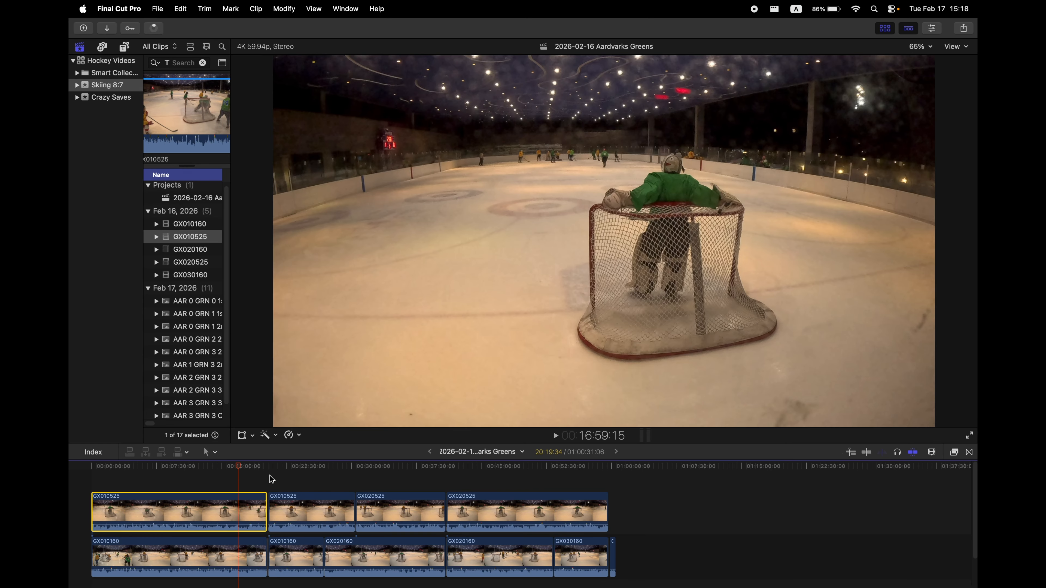
drag(242, 477, 92, 466)
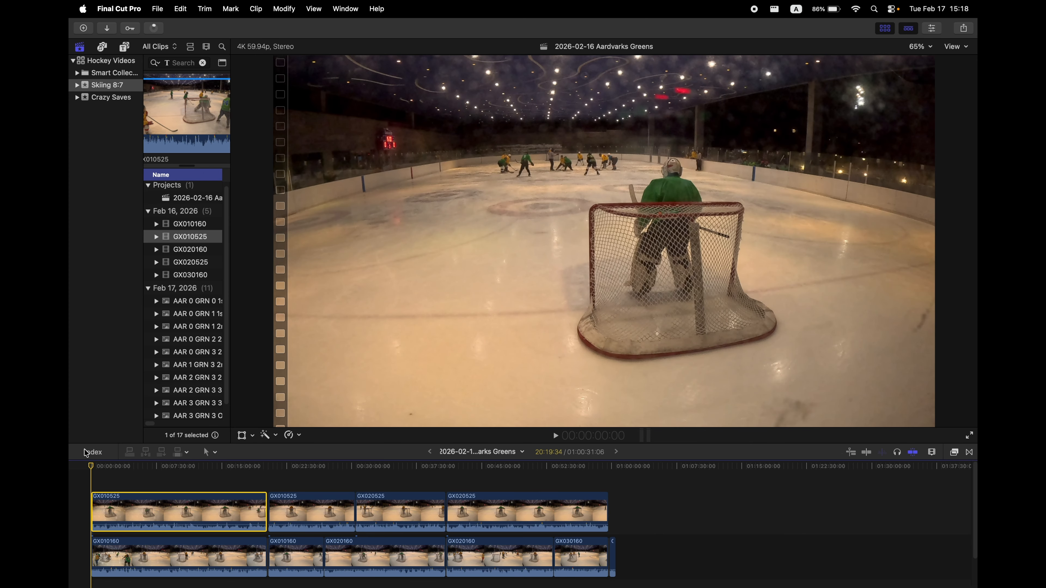
click(93, 452)
click(111, 522)
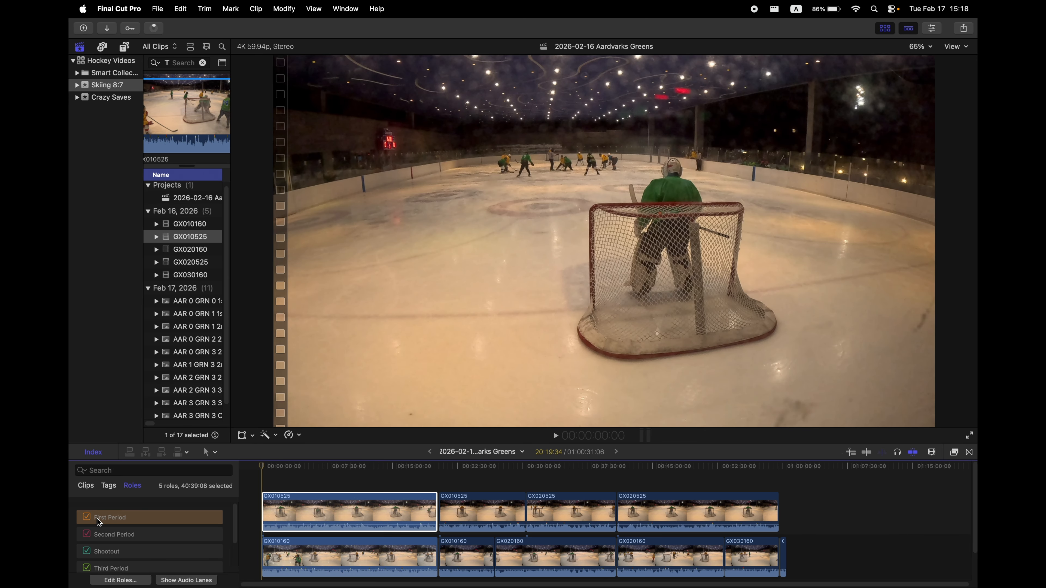
click(93, 451)
Delete the first clip in the upper lane.
click(181, 501)
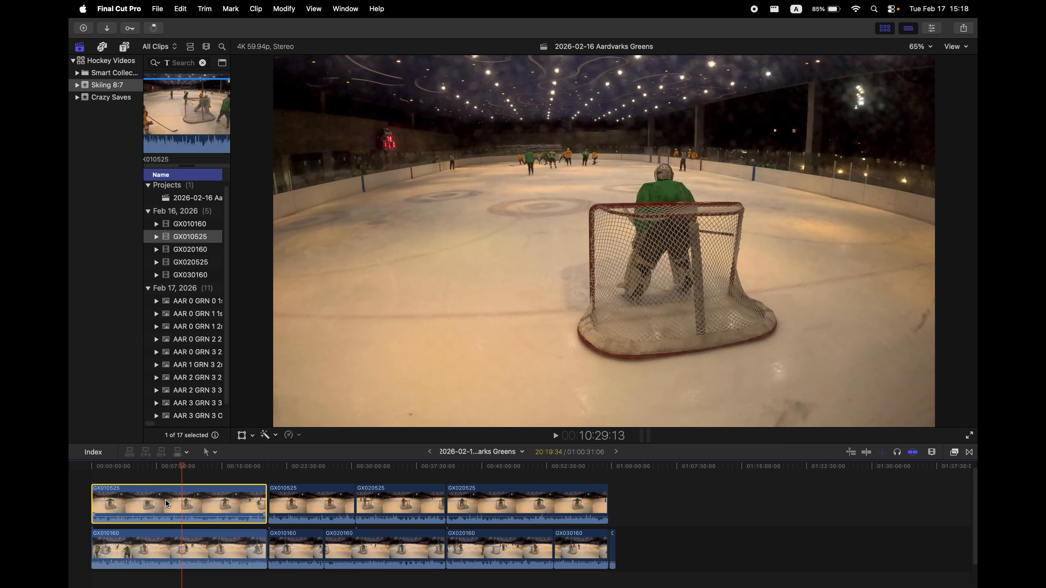
key(Delete)
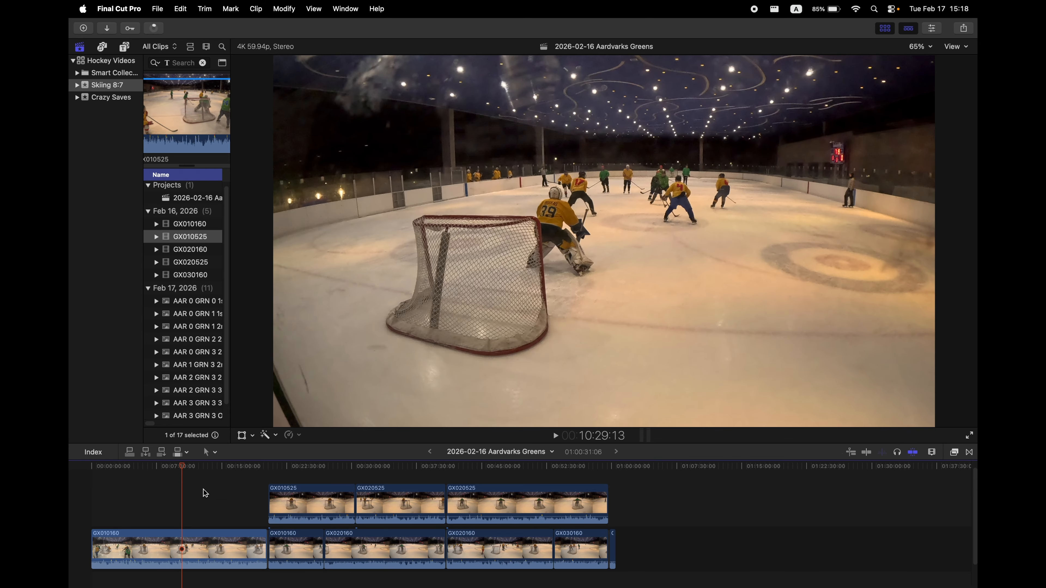
Disable the two middle clips in the upper lane.
drag(181, 466, 342, 486)
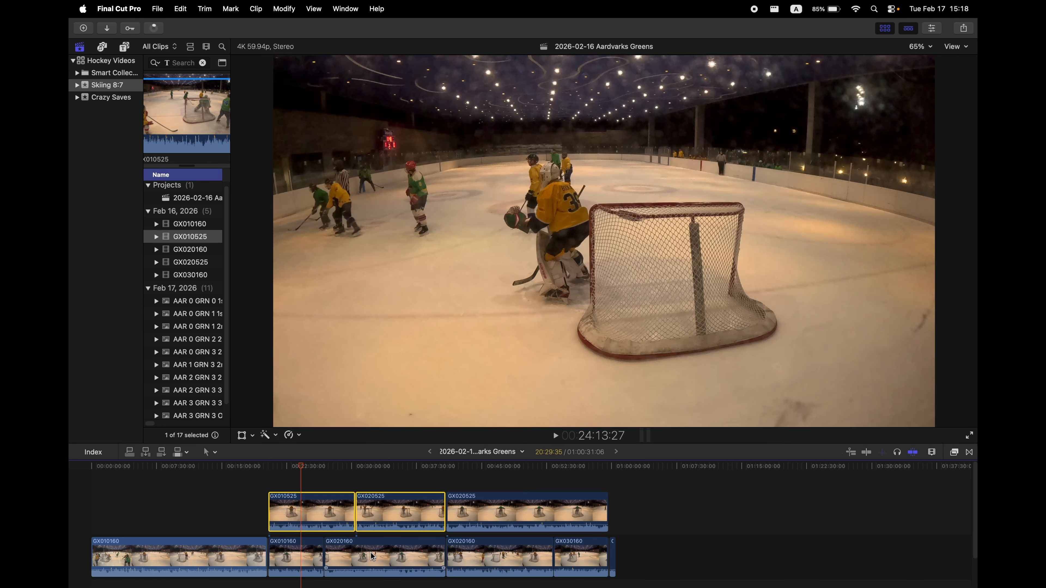
right_click(312, 504)
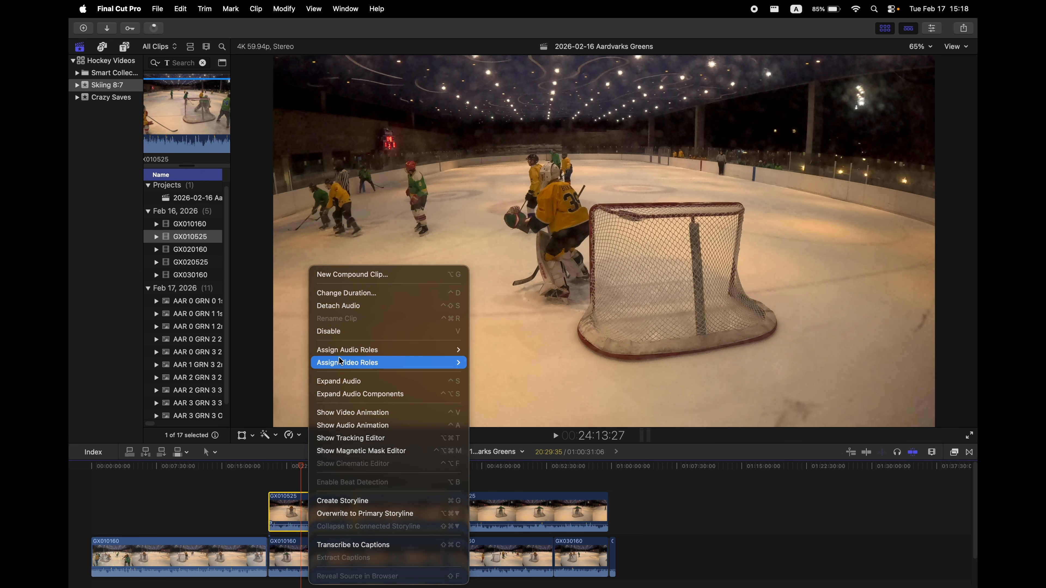
click(328, 331)
Split the lower-lane clip at about 36:34.
click(356, 468)
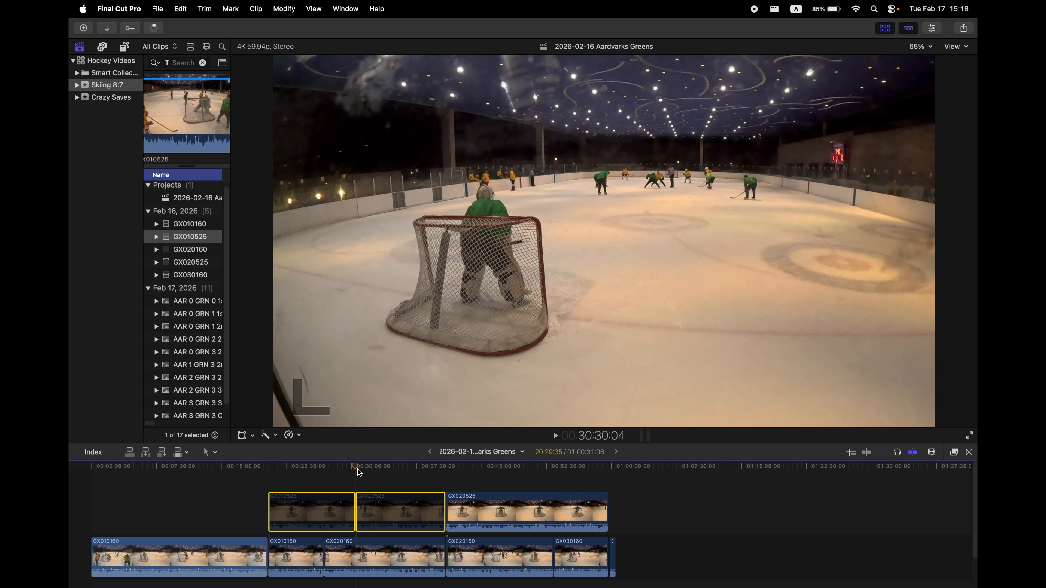
click(380, 472)
click(390, 472)
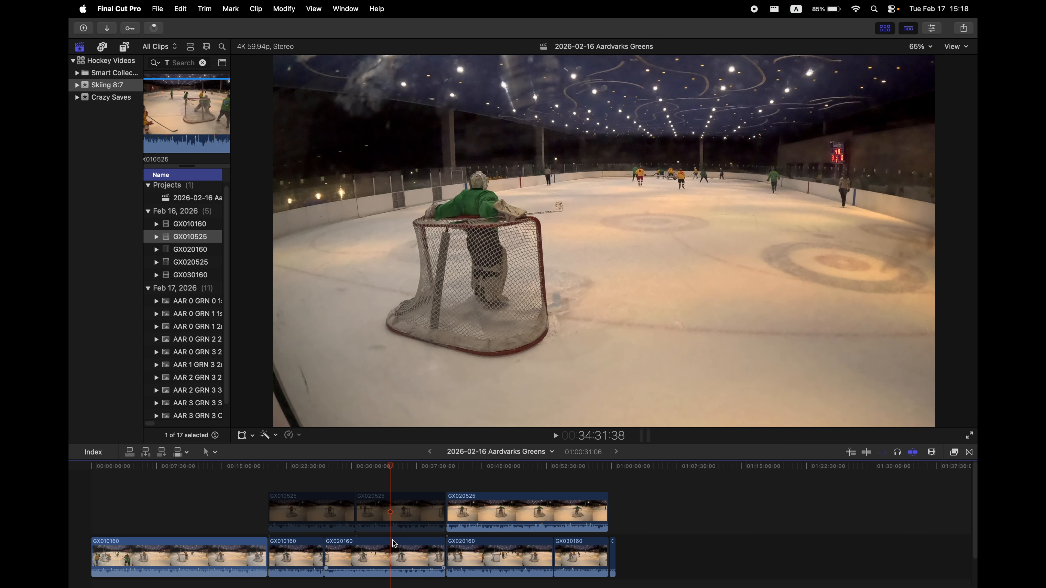
key(super+equal)
key(super+equal)
key(super+equal)
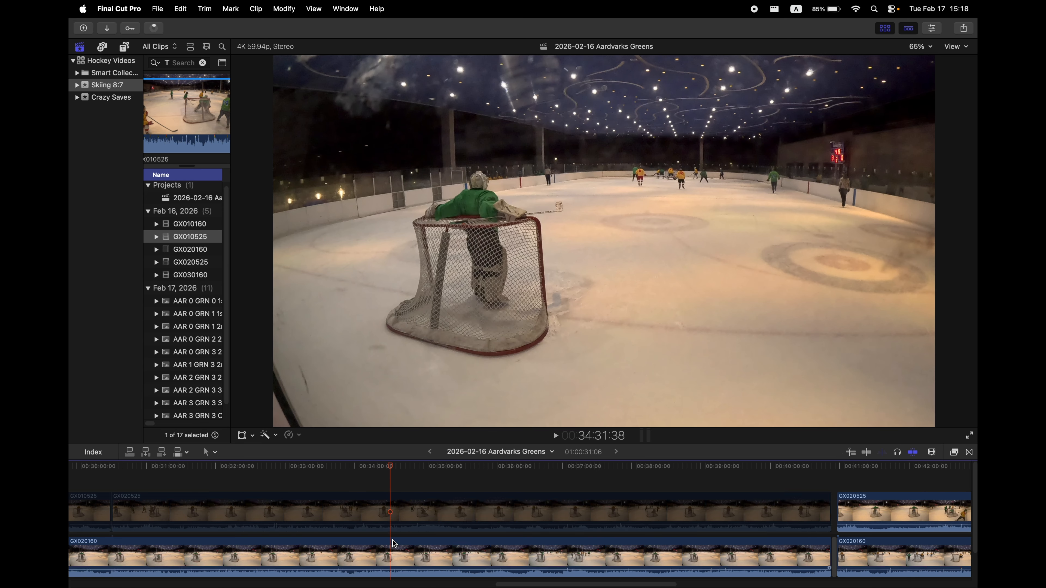
key(super+equal)
key(super+equal)
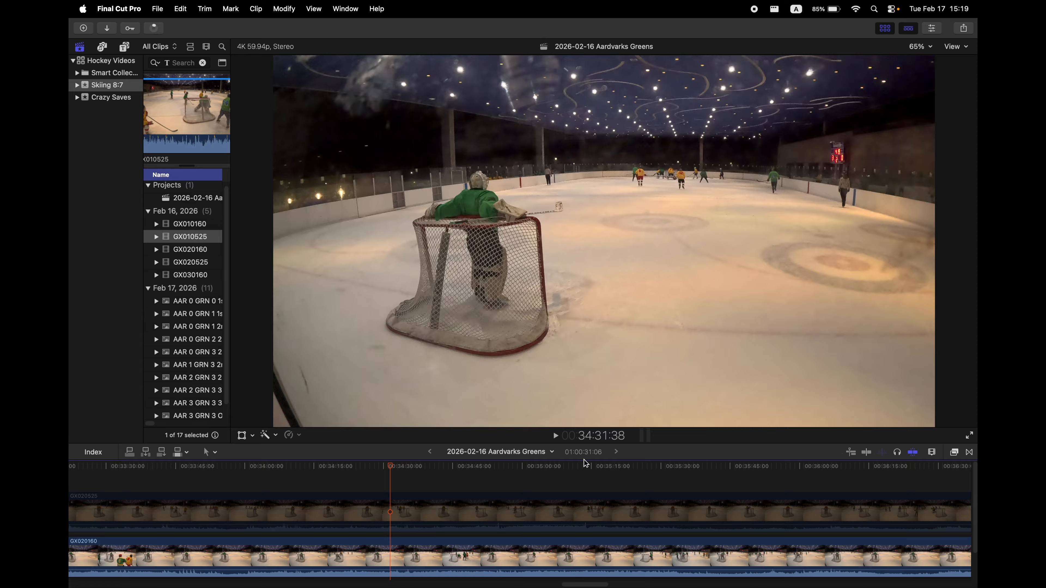
scroll(328, 523, right, 5)
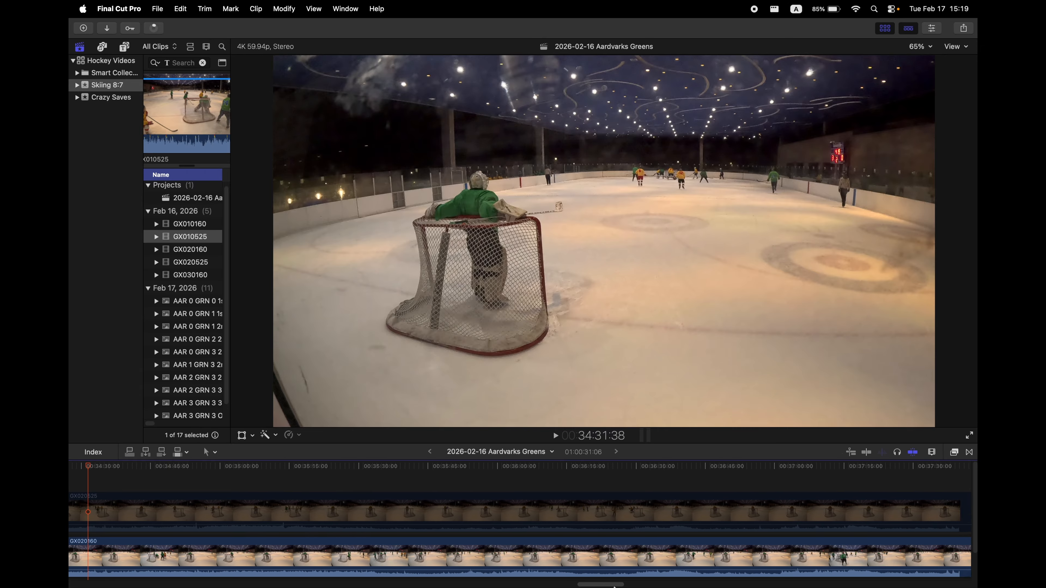
drag(300, 471, 619, 500)
click(537, 553)
key(super+b)
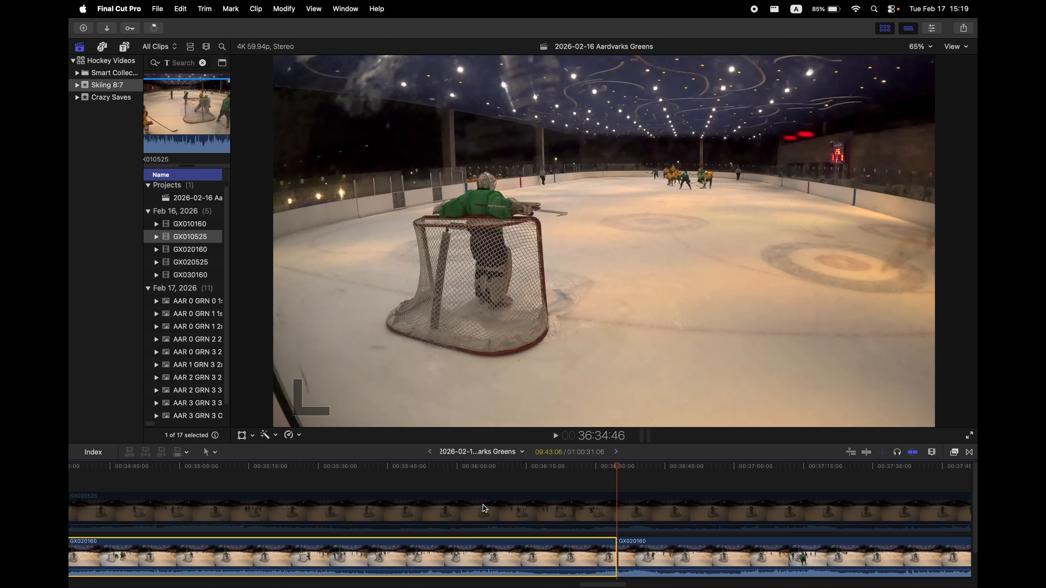
Split the lower-lane clip again at about 36:39, isolating a short piece.
scroll(697, 519, down, 1)
click(633, 543)
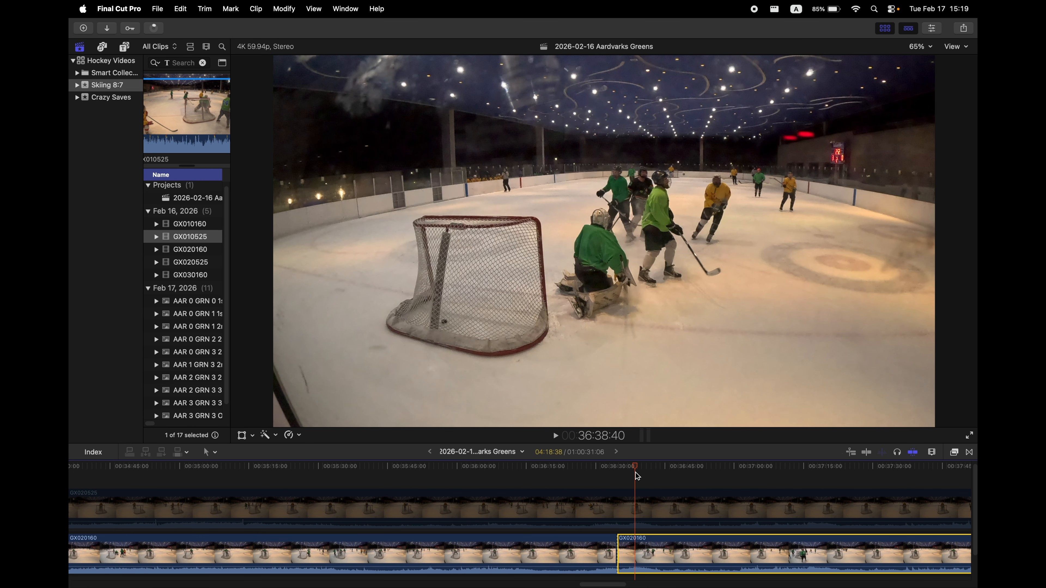
key(space)
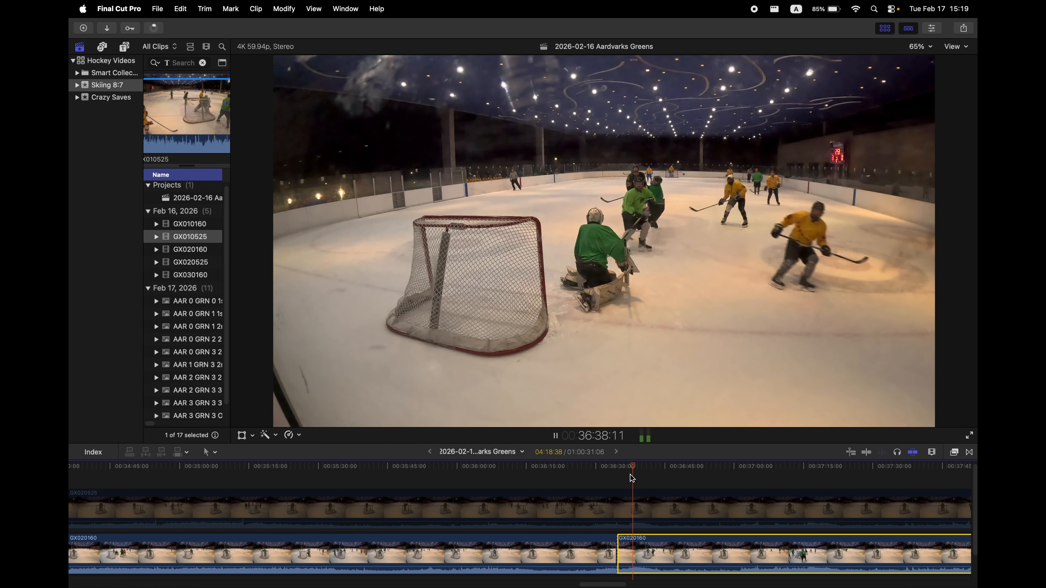
key(space)
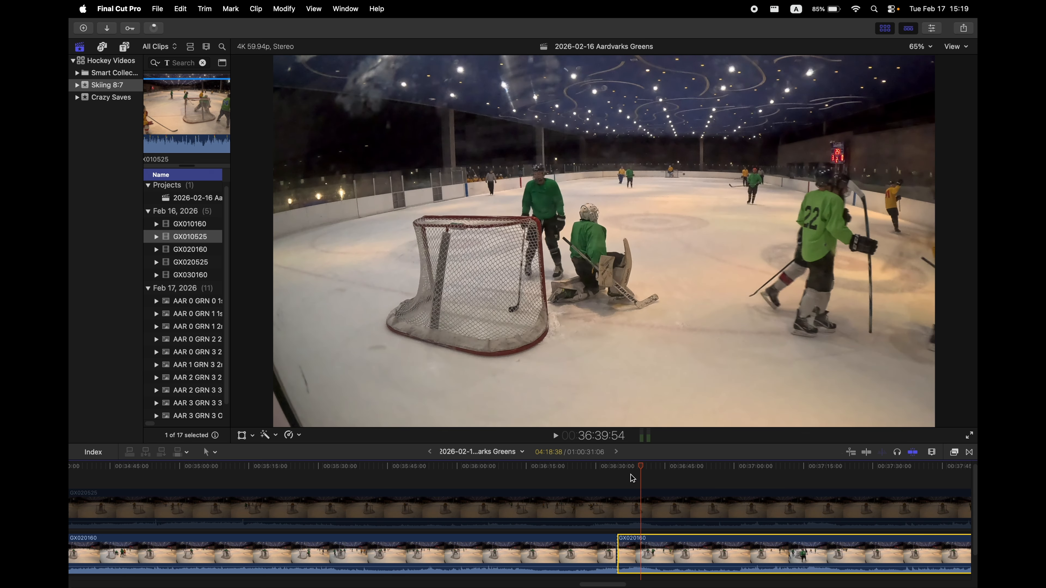
key(super+b)
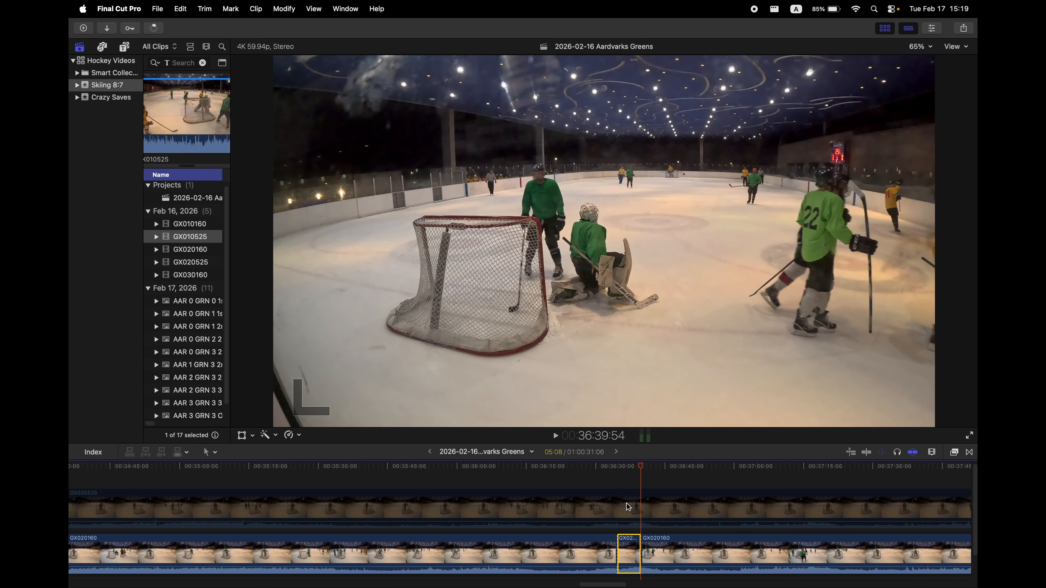
Delete the long lower-lane clip before the short piece and undo the deletion.
click(666, 545)
drag(643, 468, 723, 473)
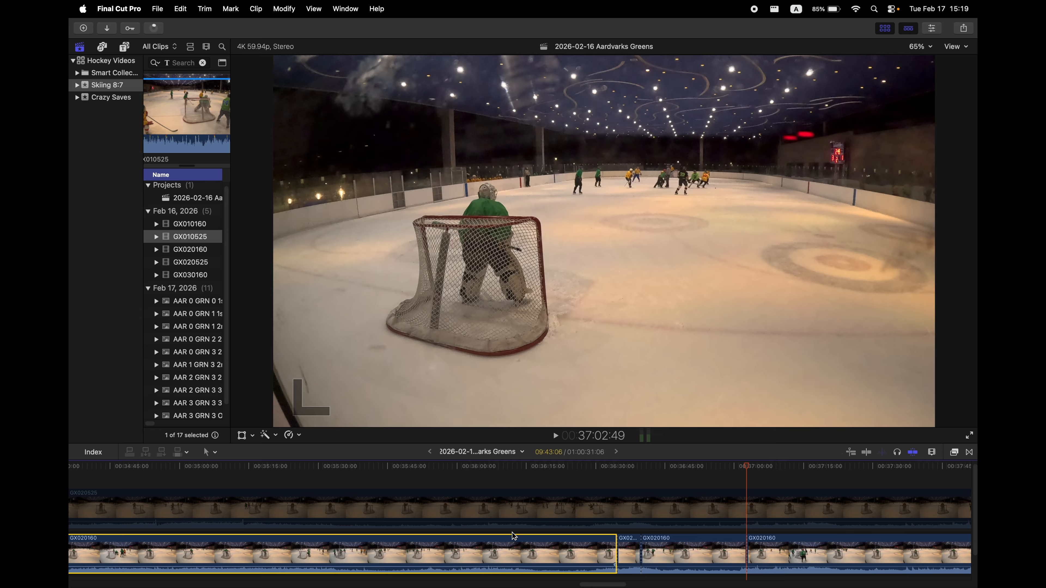
scroll(514, 536, down, 2)
drag(613, 586, 606, 585)
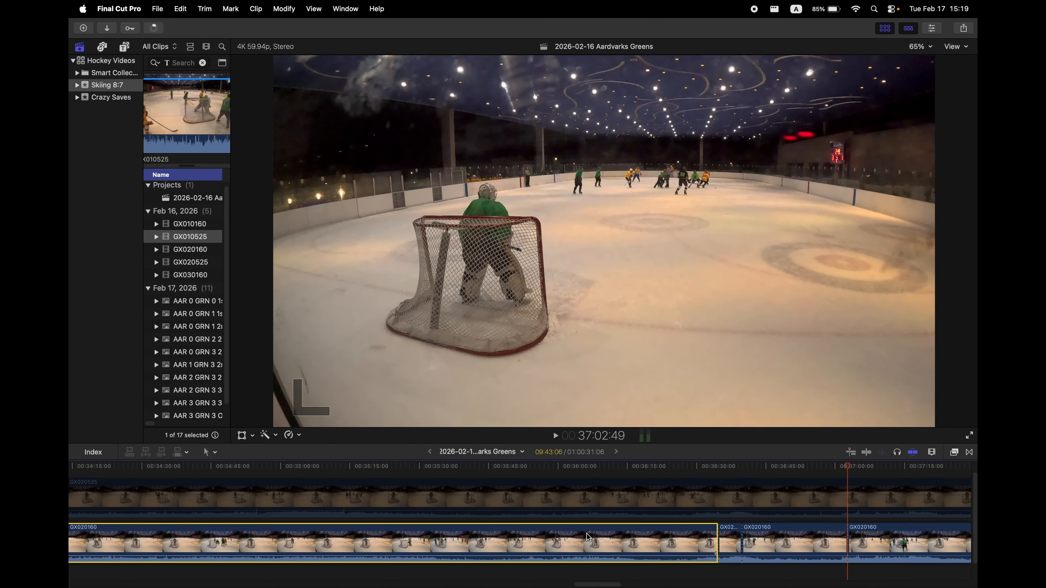
key(BackSpace)
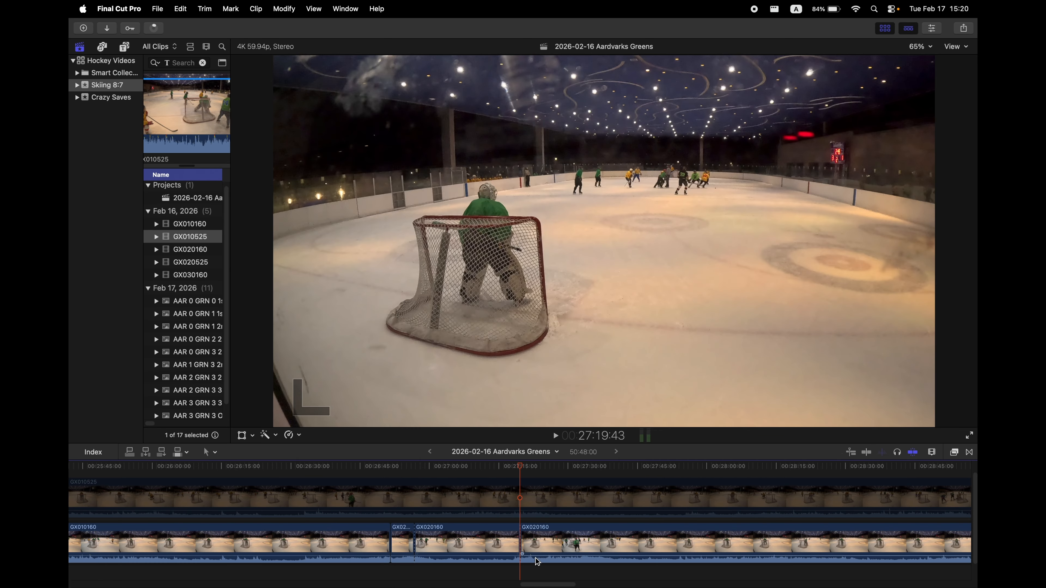
drag(533, 584, 595, 585)
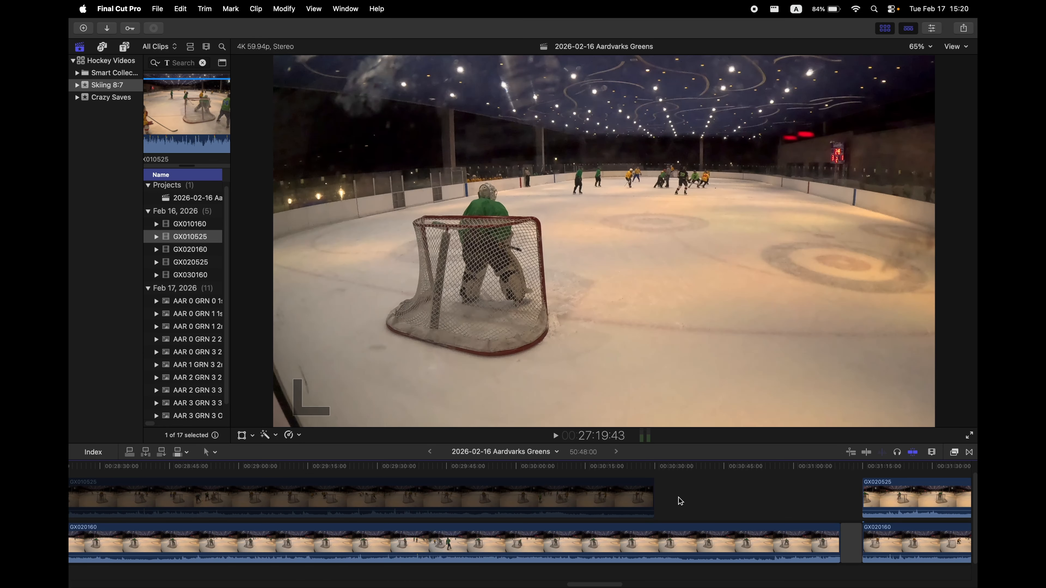
key(super+z)
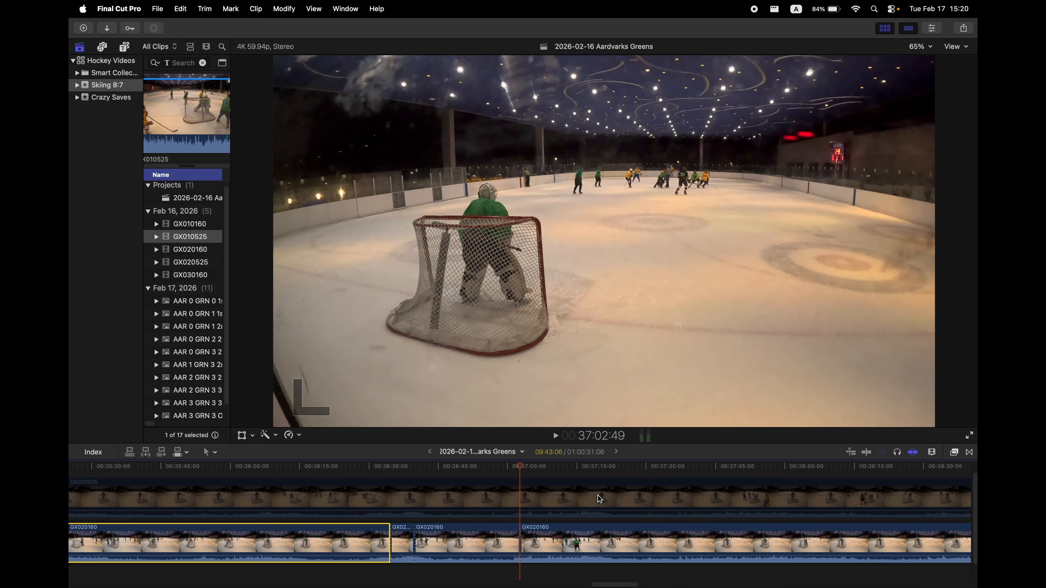
Replace the long lower-lane clip before the short piece with a gap.
key(shift+Delete)
mouse_move(631, 584)
mouse_down()
mouse_move(687, 585)
mouse_move(613, 585)
mouse_up()
Rename the short isolated lower-lane clip to Goal.
click(476, 549)
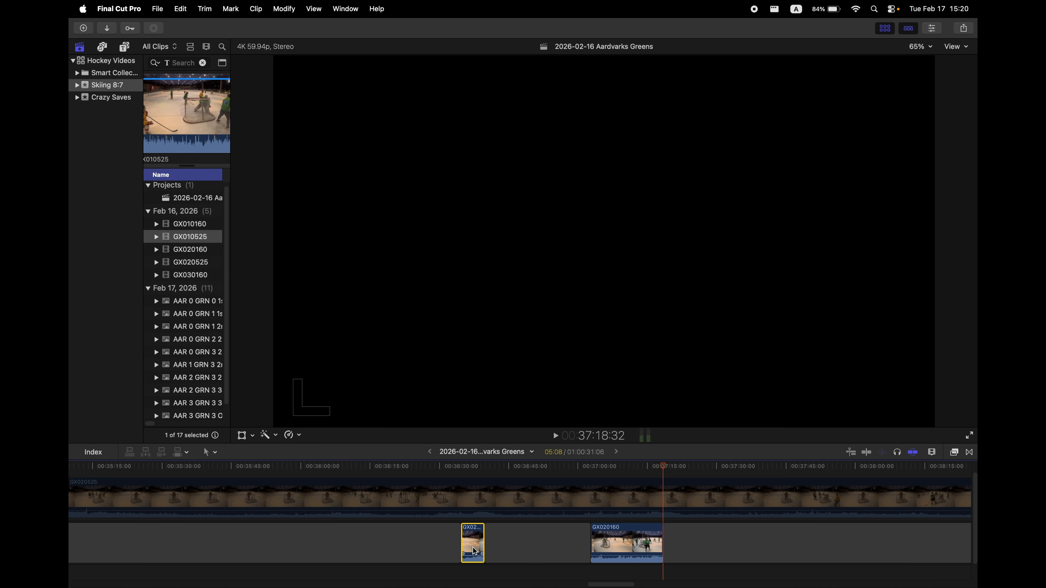
right_click(472, 541)
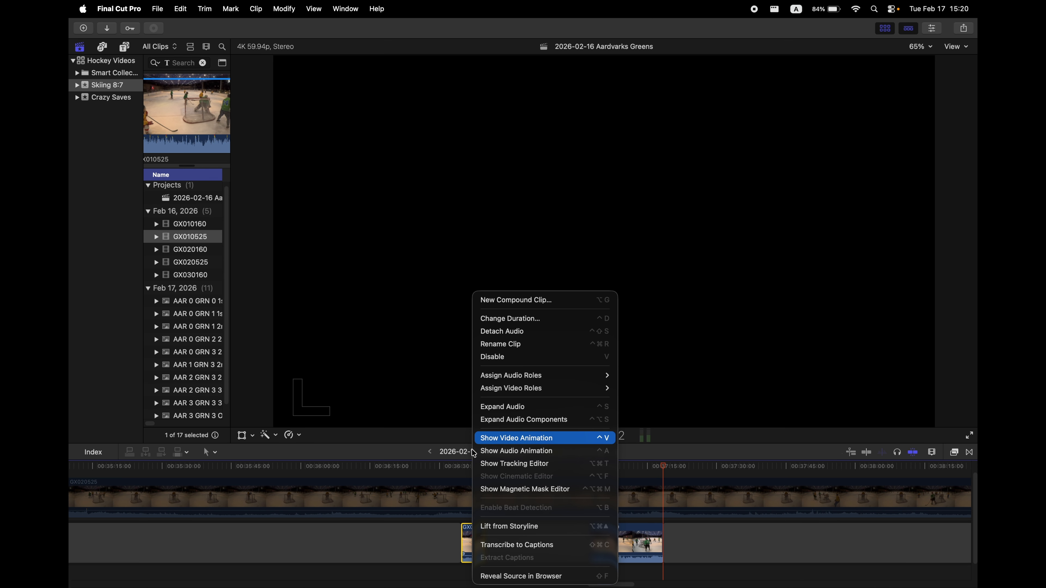
click(493, 345)
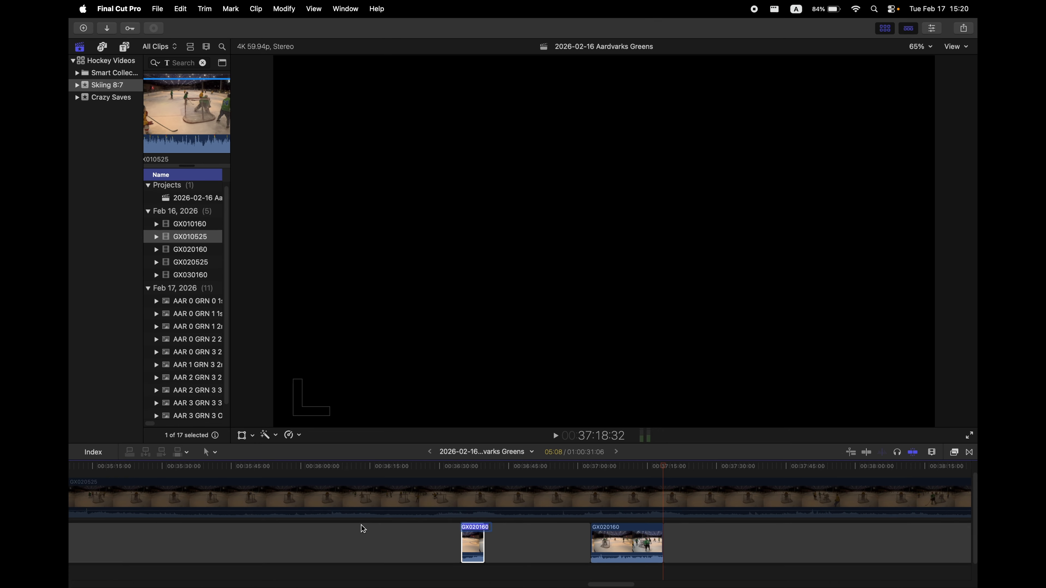
text(Goal...)
key(Return)
Rename the following lower-lane clip to Goal 3-2.
click(630, 540)
right_click(621, 539)
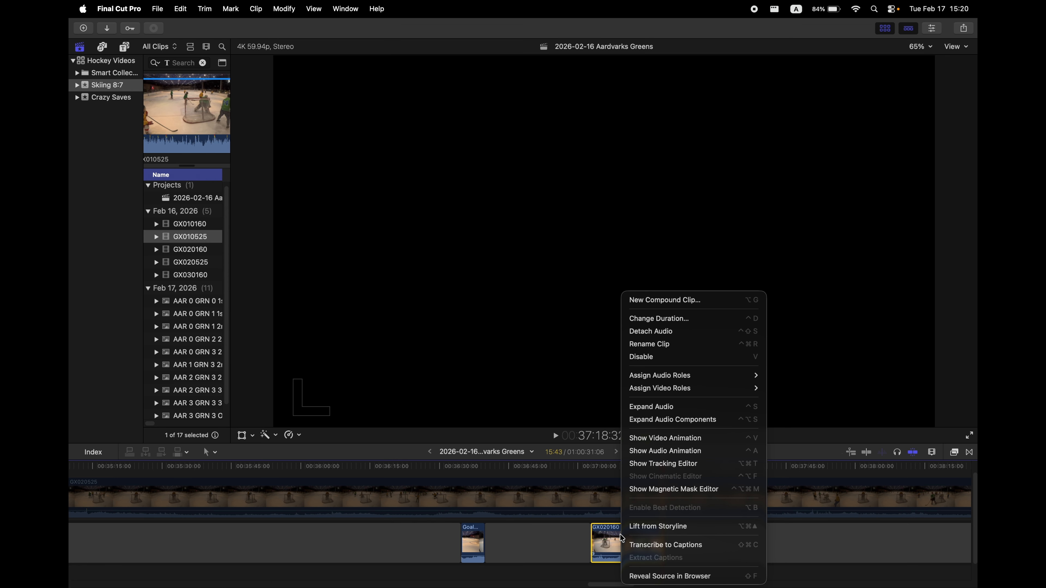
click(648, 345)
text(Goal 3-2)
key(Return)
click(471, 536)
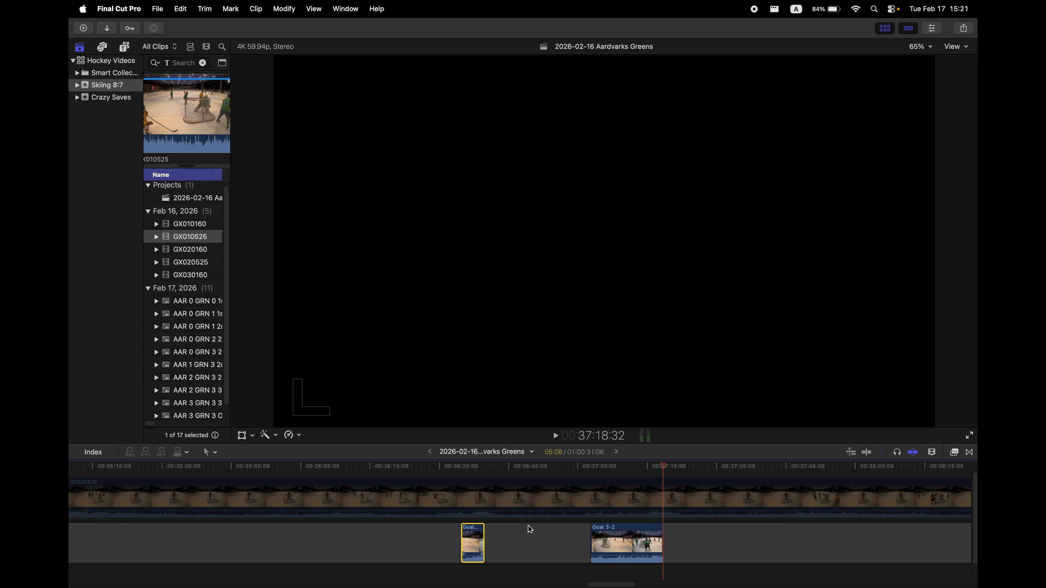
Assign the Goal video role to the Goal 3-2 clip in the lower lane.
super+click(612, 536)
right_click(609, 542)
mouse_move(679, 388)
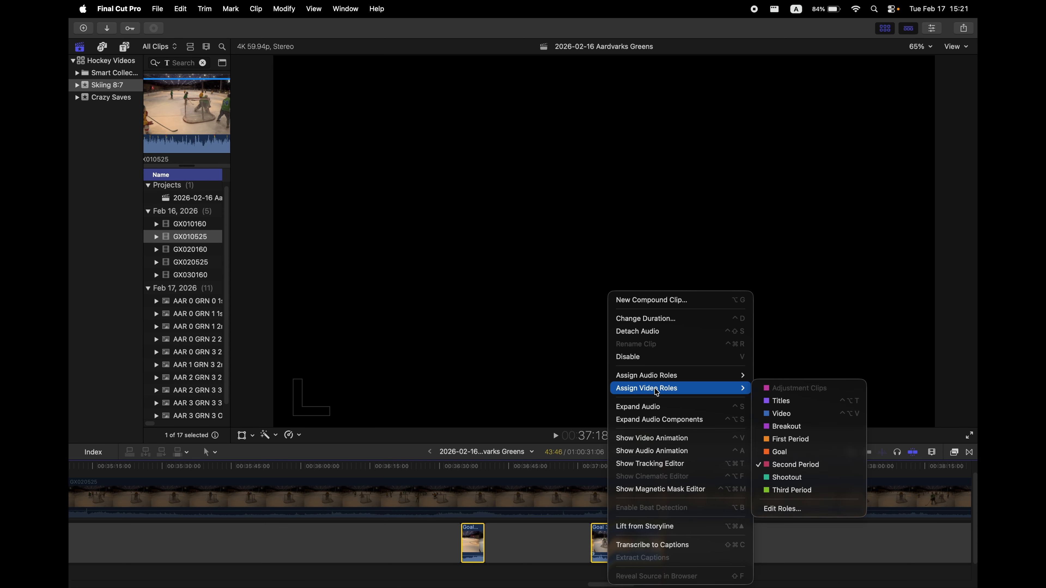
click(788, 452)
Zoom out and replace the second GX010160 clip in the lower lane with a gap.
click(448, 572)
key(super+minus)
key(super+minus)
key(super+minus)
drag(453, 585, 350, 587)
click(376, 541)
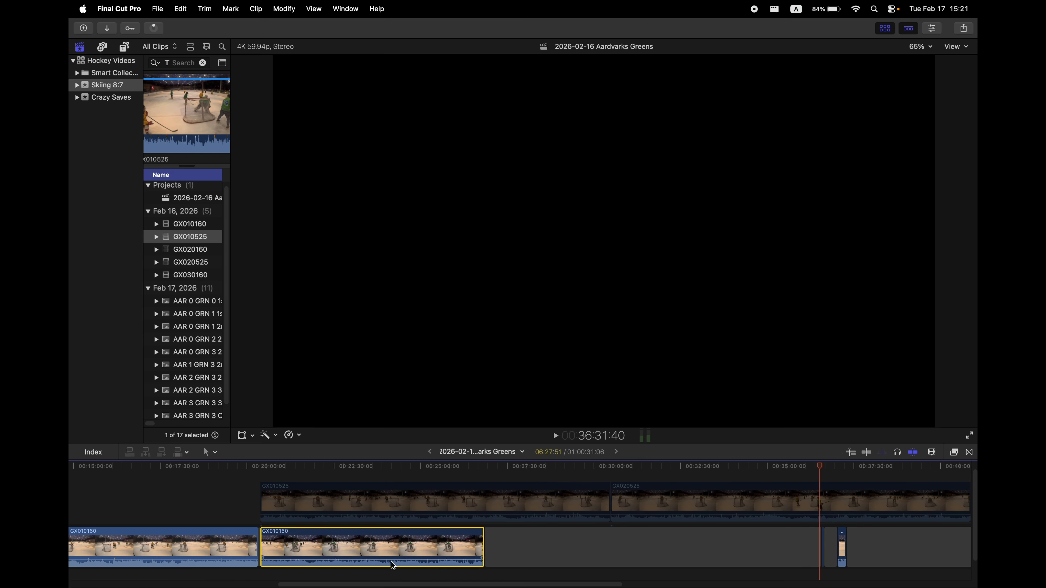
key(shift+Delete)
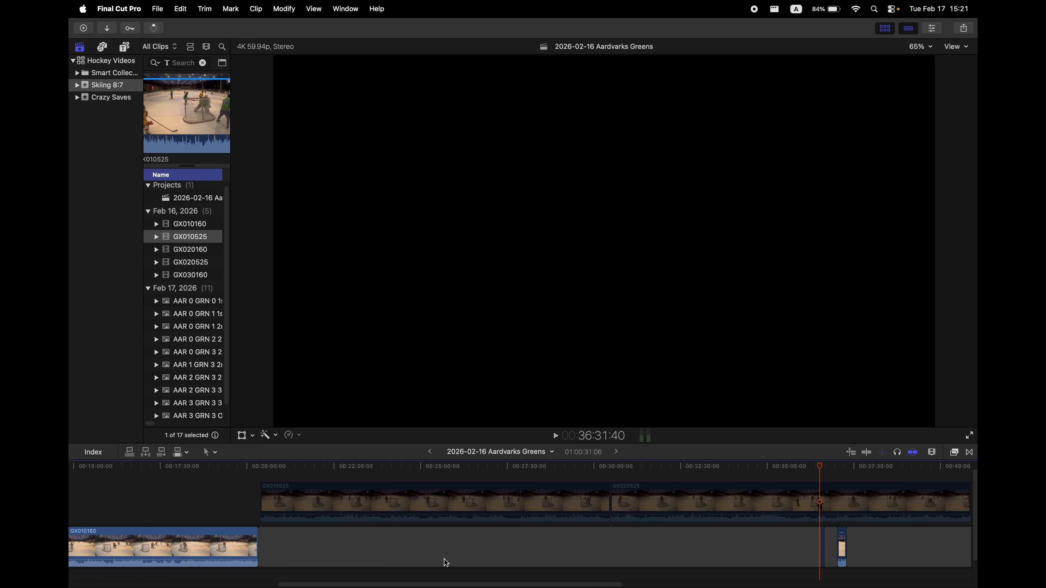
Try to blade the lower-lane gap where the next upper-lane GX020525 clip begins.
click(263, 474)
scroll(288, 556, right, 5)
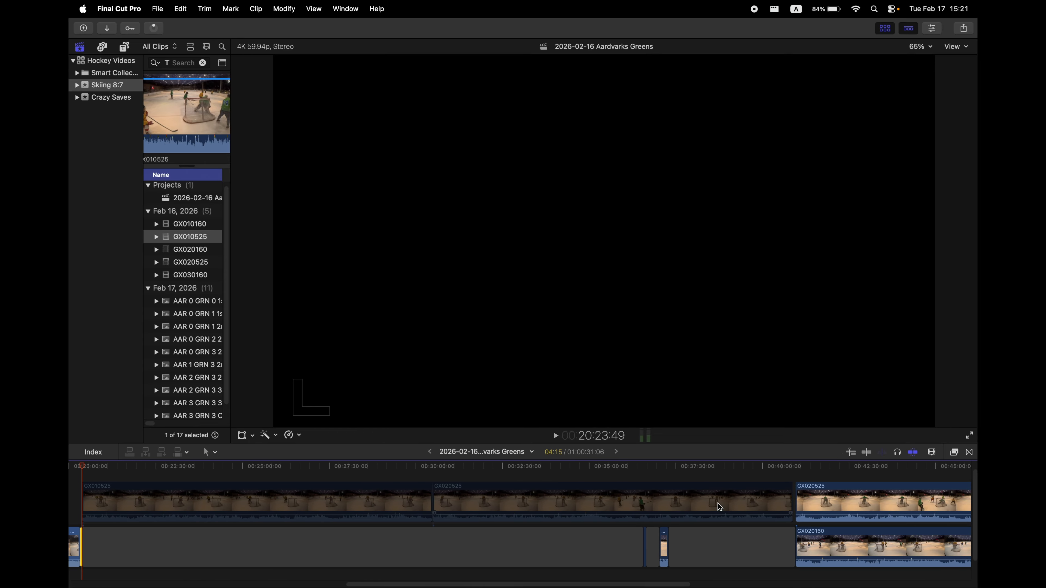
click(793, 475)
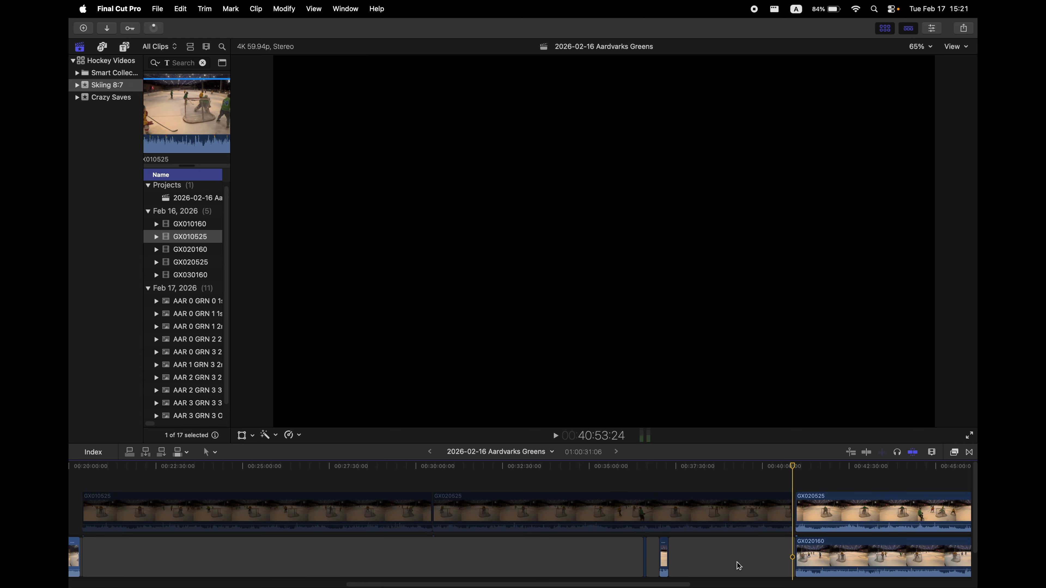
click(725, 559)
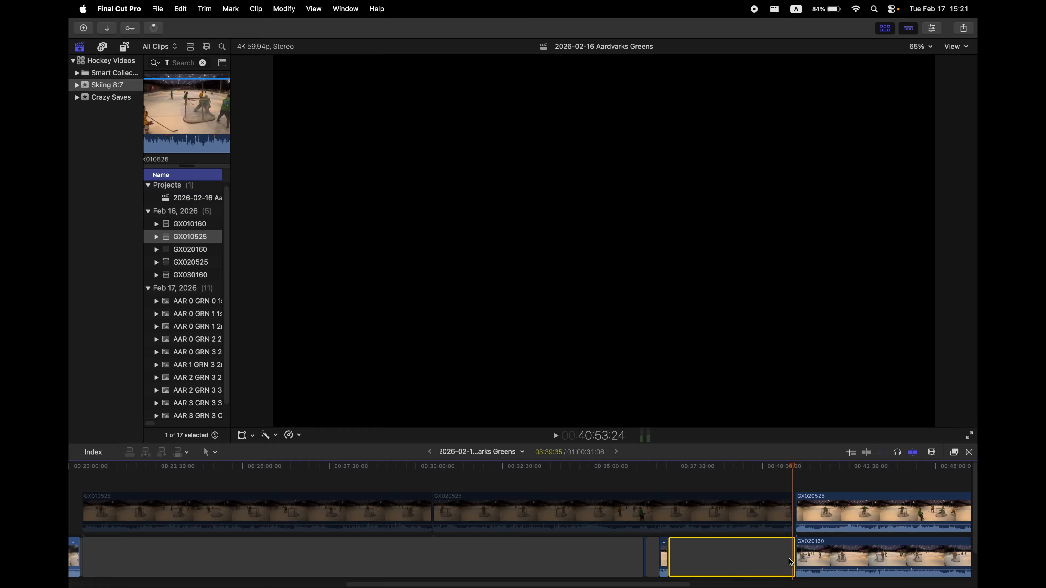
key(super+b)
Blade the upper-lane GX010525 clip at the start of the short lower-lane piece.
click(646, 483)
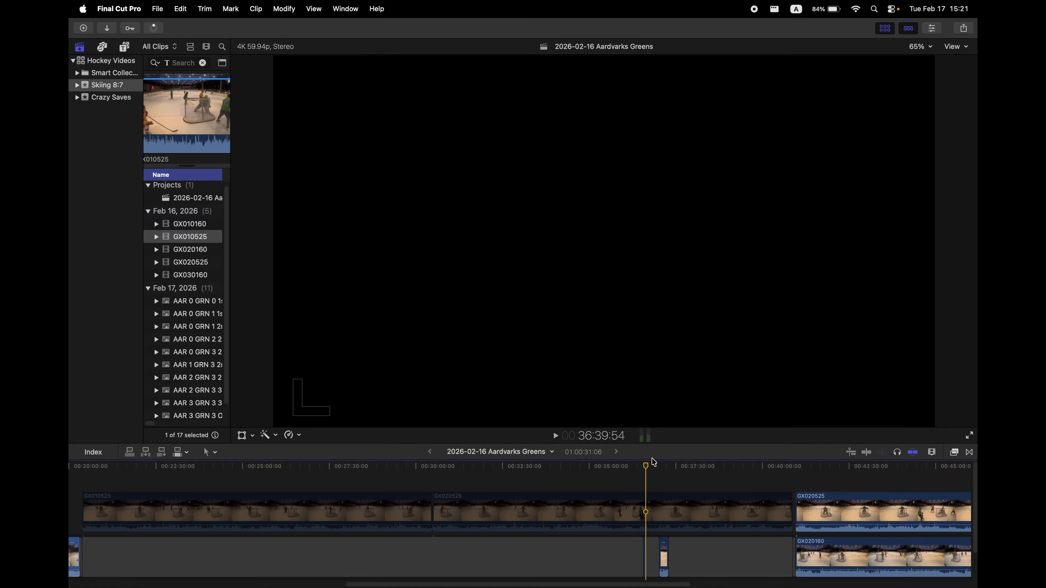
drag(648, 468, 644, 469)
click(620, 517)
key(super+b)
Select the upper-lane segment after the new cut and move the playhead toward the short lower-lane piece's end.
click(647, 469)
click(656, 520)
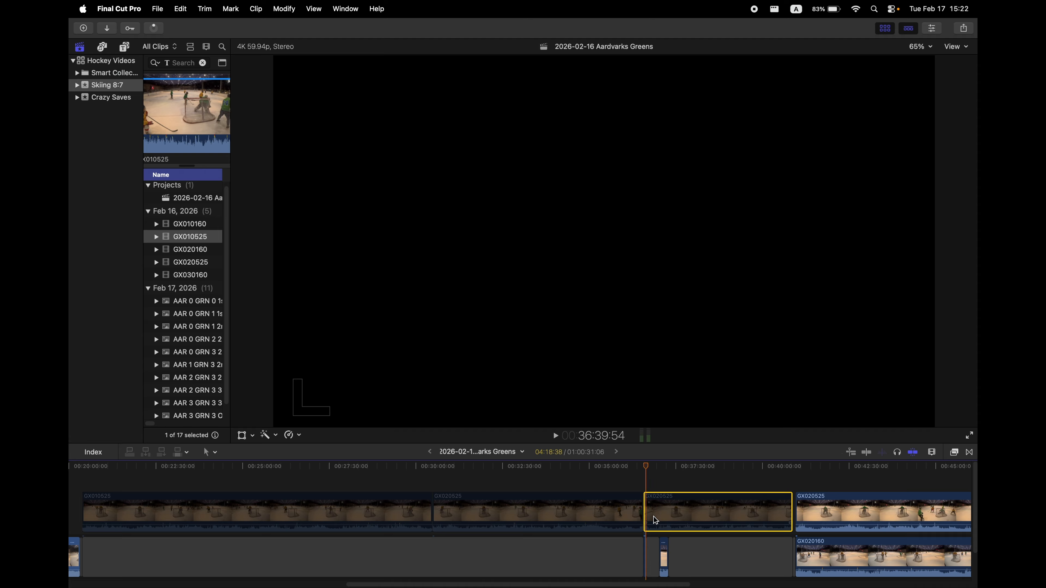
key(super+b)
drag(646, 467, 668, 473)
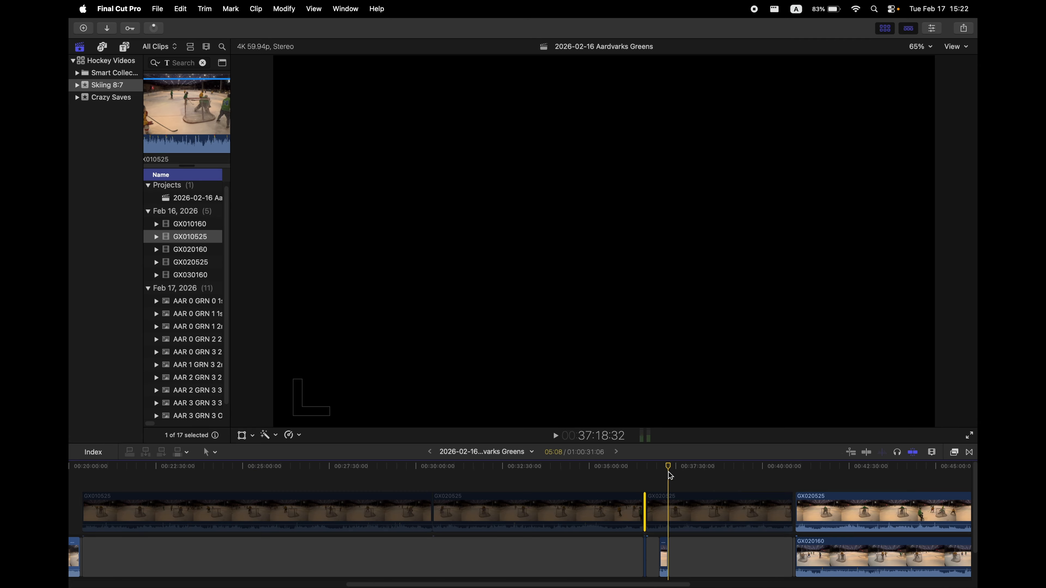